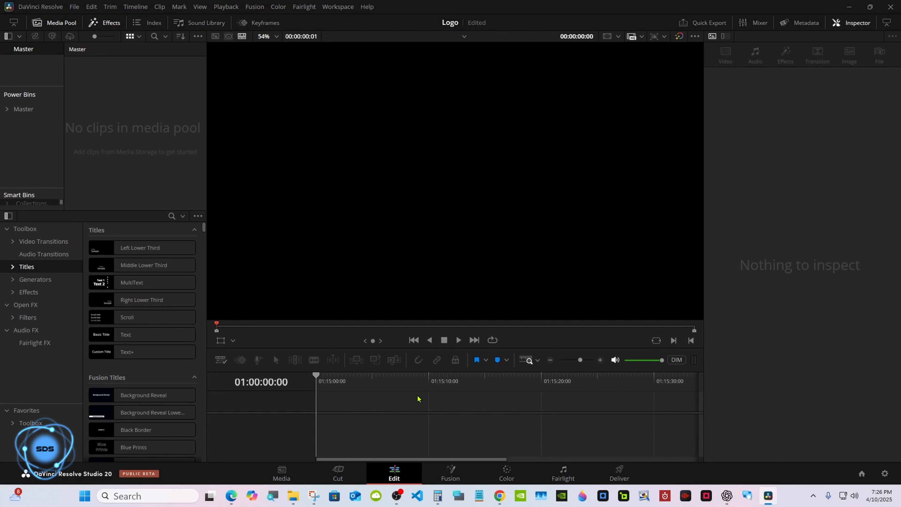
Create a new 5-second, 30 fps Fusion composition clip in the media pool
right_click(158, 131)
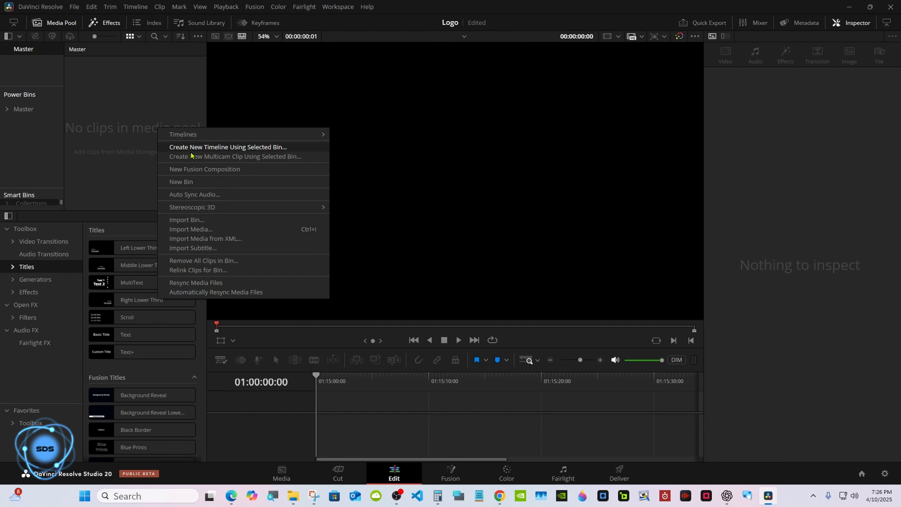
click(262, 170)
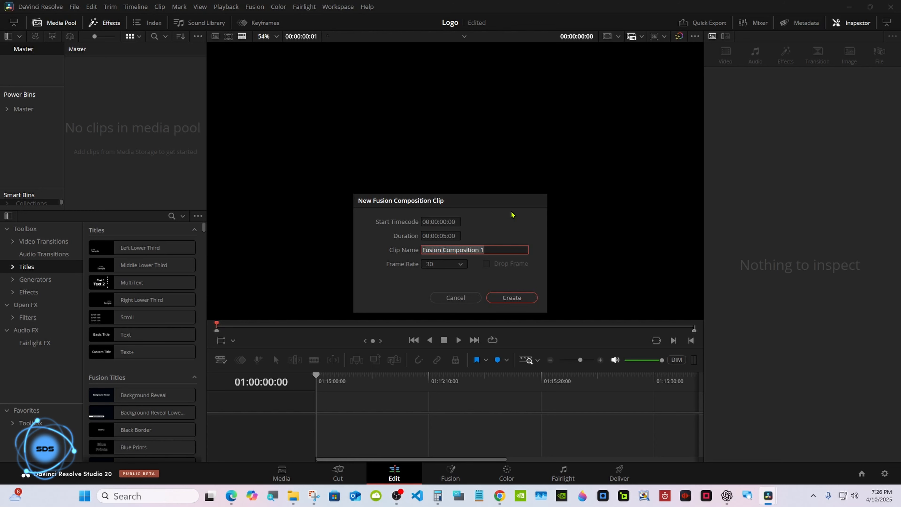
click(510, 297)
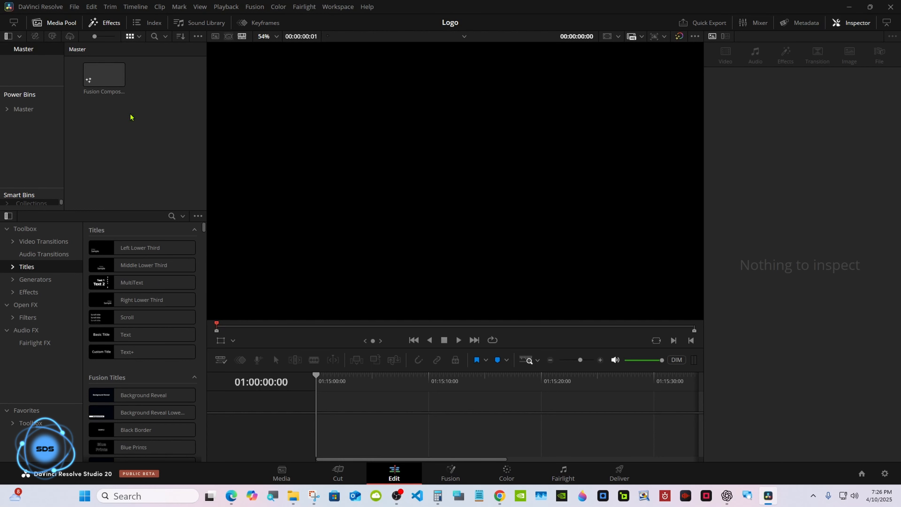
Place the Fusion composition clip on a new timeline and open it on the Fusion page
drag(105, 75, 385, 312)
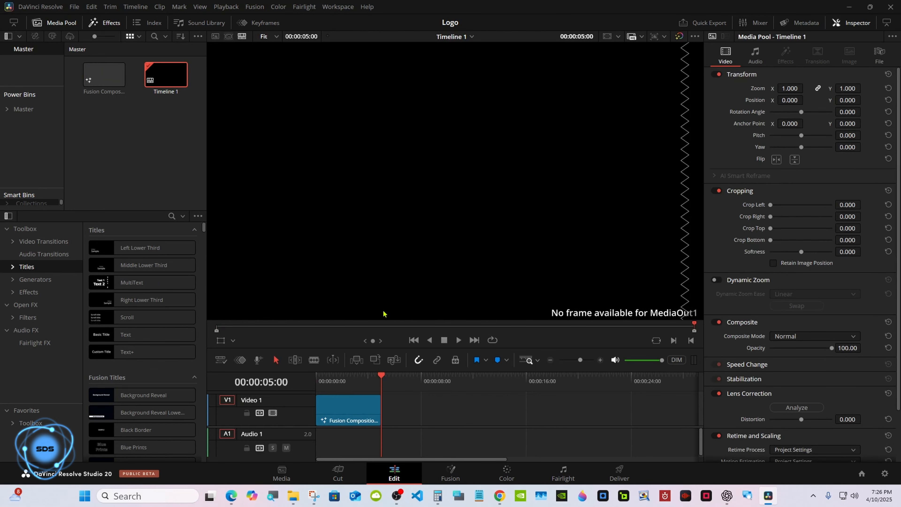
click(451, 473)
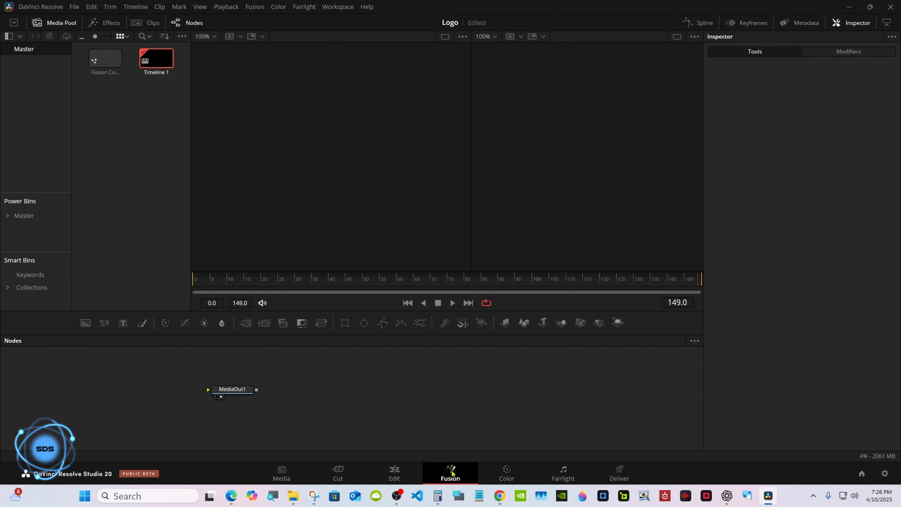
click(459, 496)
drag(83, 346, 721, 340)
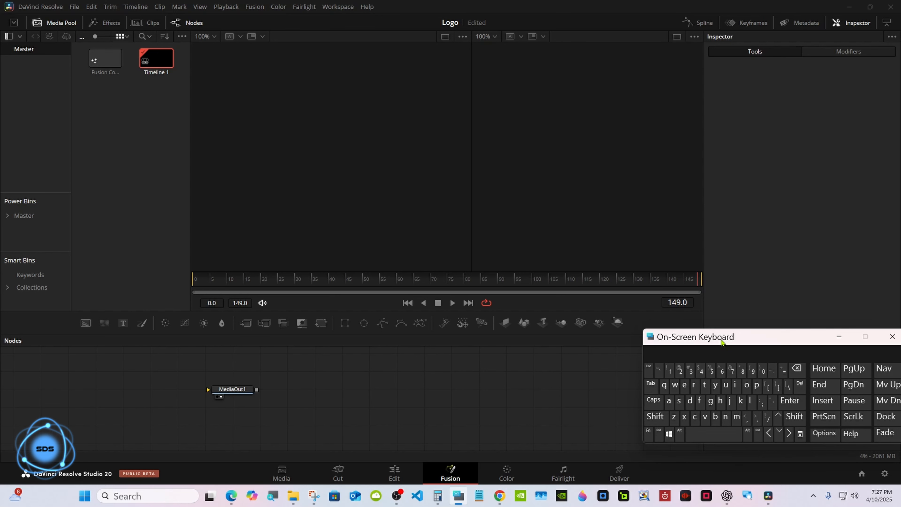
click(838, 337)
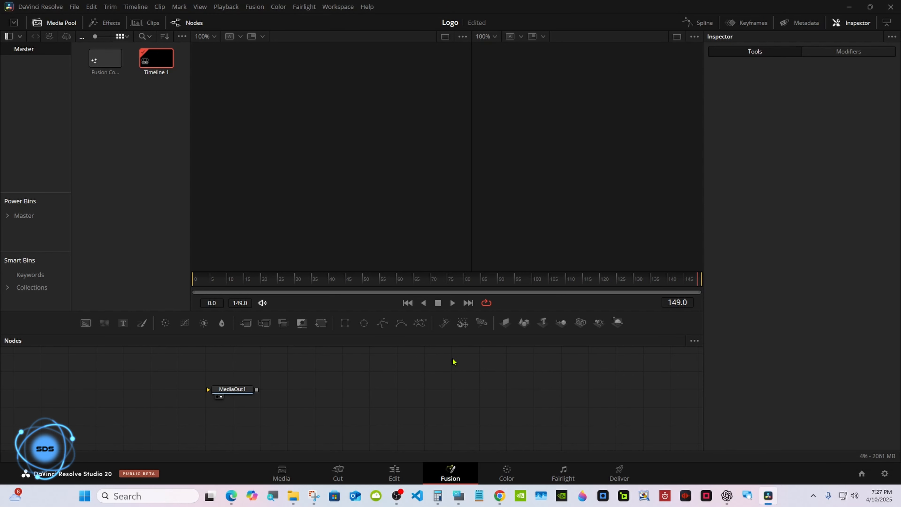
Move MediaOut1 well to the right in an enlarged node area and feed a new Background node into it
drag(292, 343, 289, 294)
drag(245, 350, 518, 369)
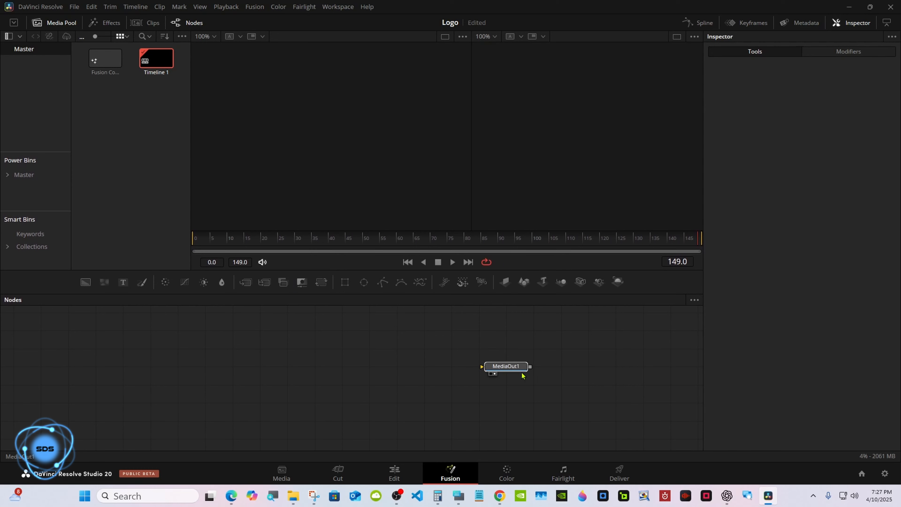
drag(85, 283, 482, 366)
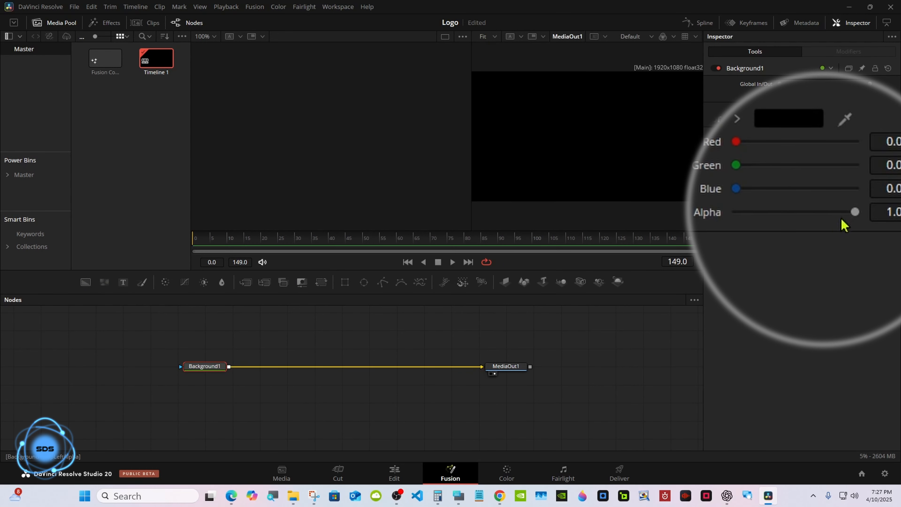
Set the Background1 alpha to 0.0 and switch to a single viewer
drag(855, 213, 735, 212)
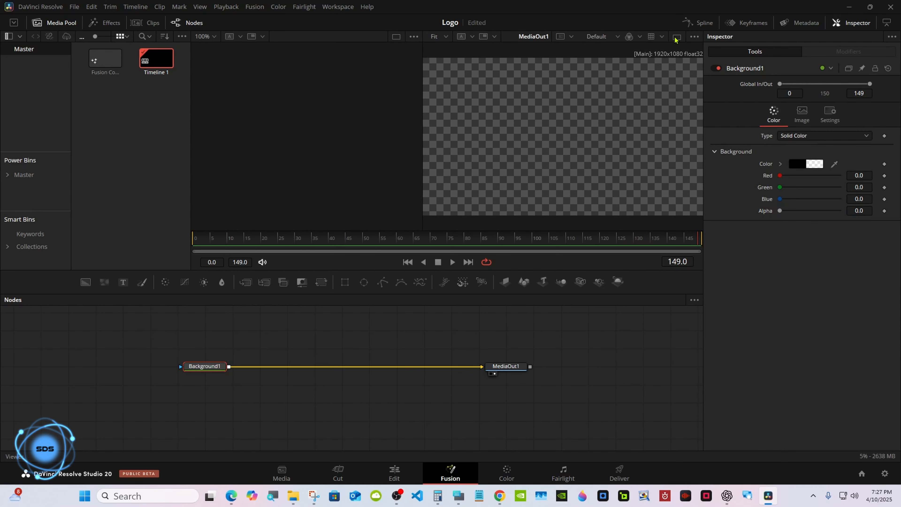
click(676, 39)
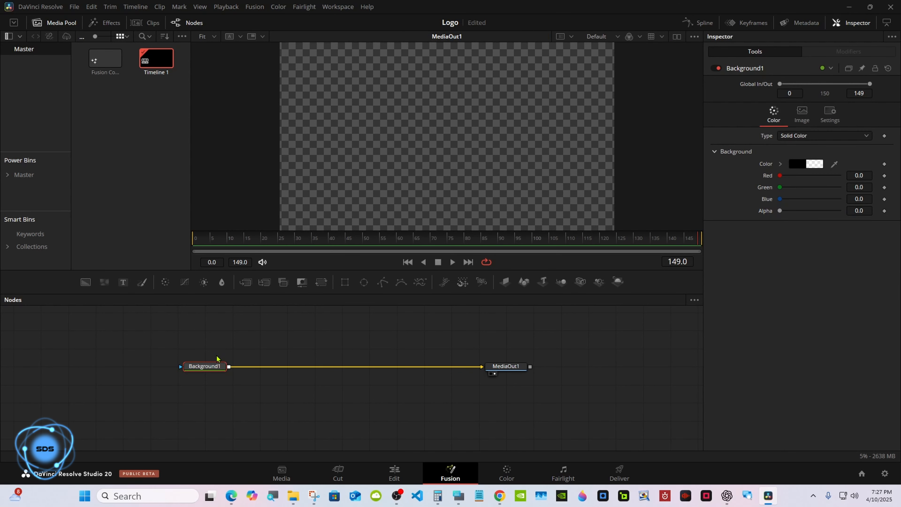
Insert two Merge nodes between Background1 and MediaOut1 and space them out along the connection
click(245, 283)
click(245, 283)
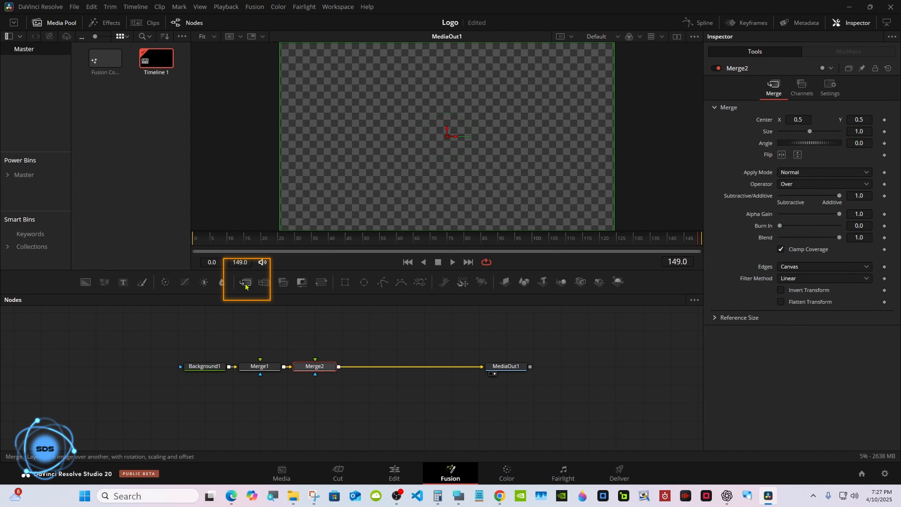
drag(315, 366, 397, 366)
drag(263, 368, 290, 368)
drag(397, 367, 369, 366)
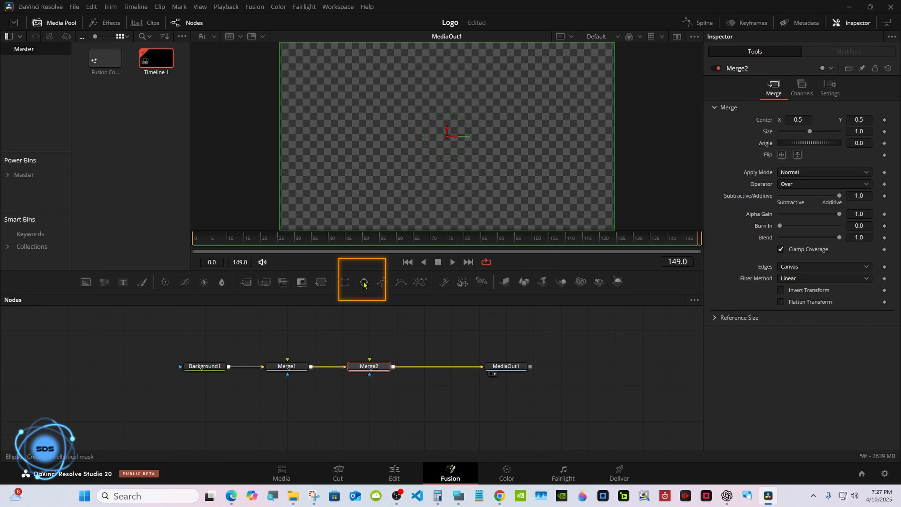
Add a Background node masked by a new Ellipse, feed it into Merge1, and set its red value to 1.0
drag(364, 283, 294, 309)
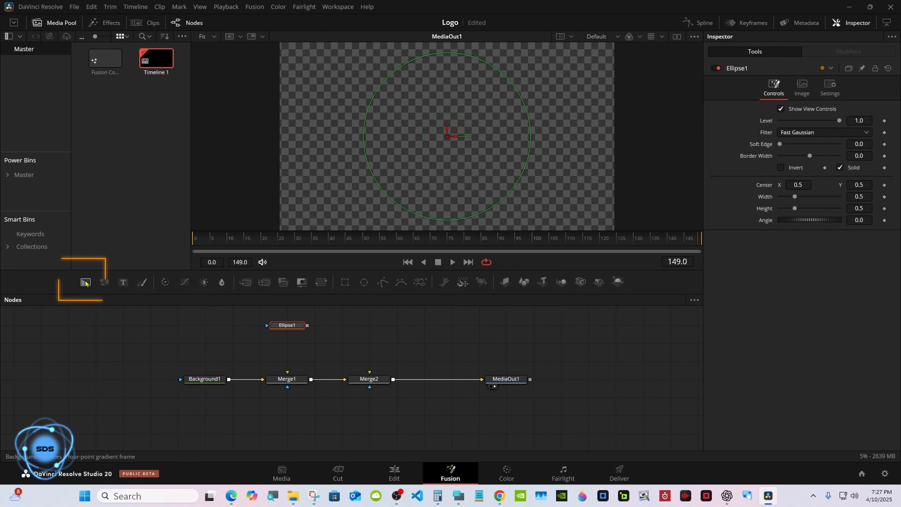
drag(85, 283, 288, 374)
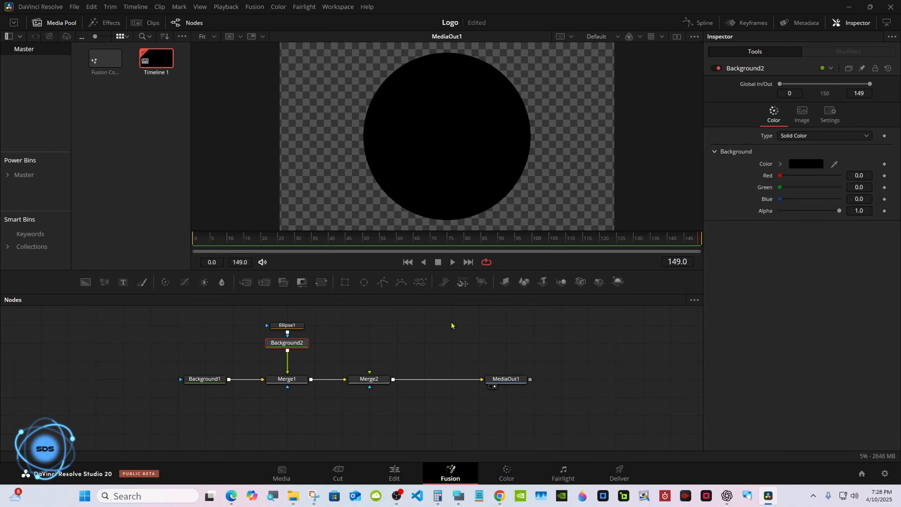
drag(779, 175, 847, 175)
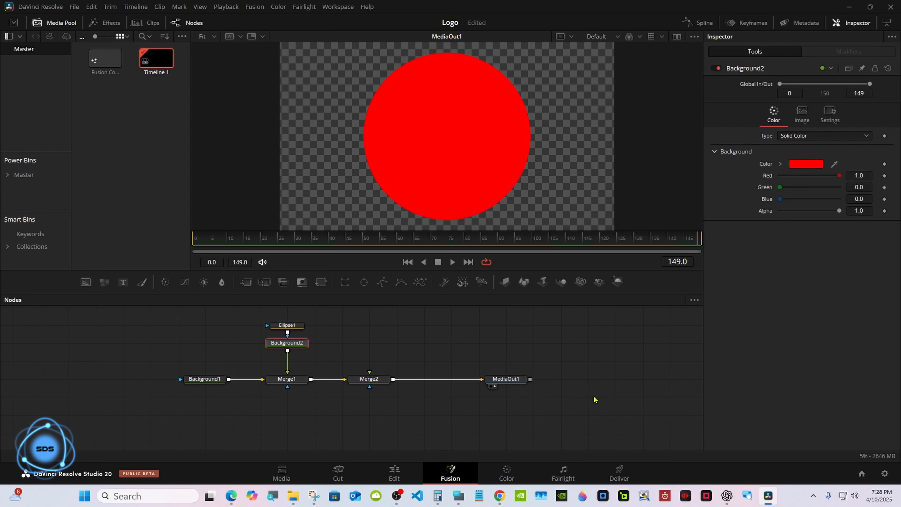
Add an expression to Ellipse1's width that links it to the ellipse's height
click(458, 496)
drag(693, 343, 554, 359)
click(297, 325)
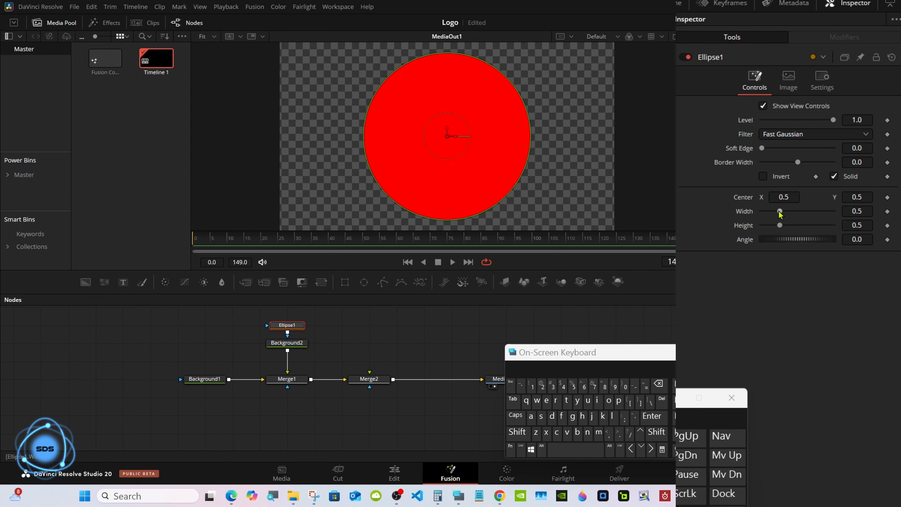
drag(780, 211, 777, 212)
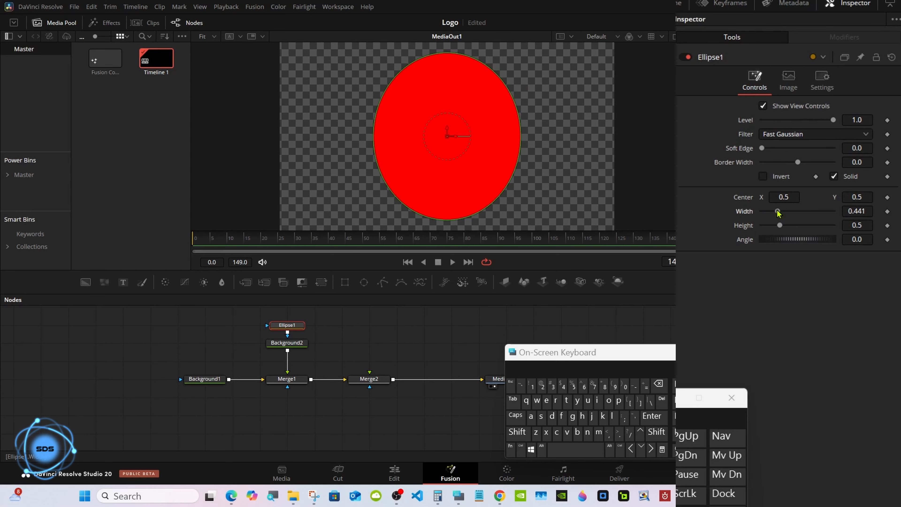
right_click(745, 213)
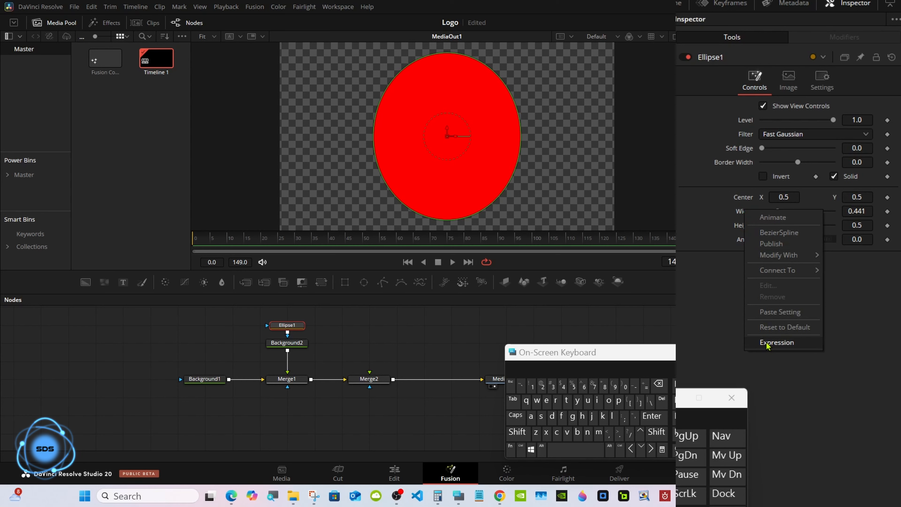
click(776, 342)
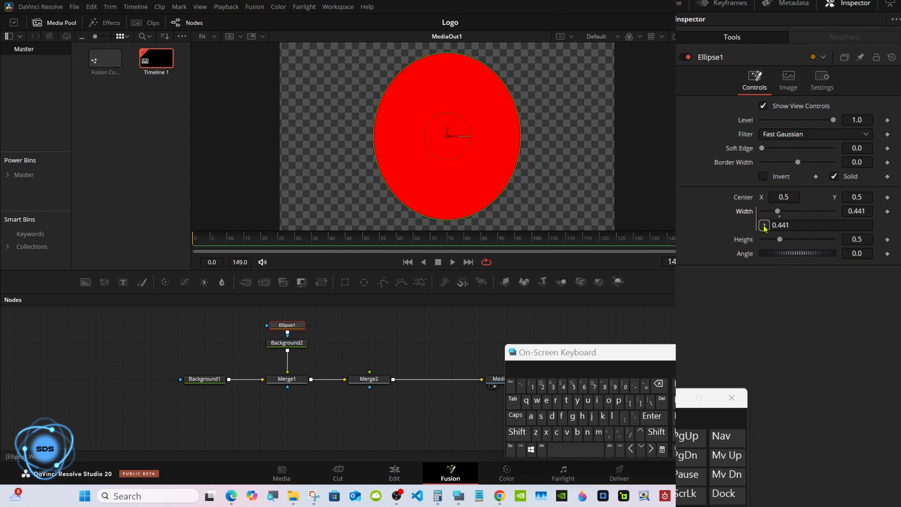
drag(764, 224, 772, 242)
Set Ellipse1's height to 0.25 using the on-screen keyboard
click(866, 239)
click(658, 383)
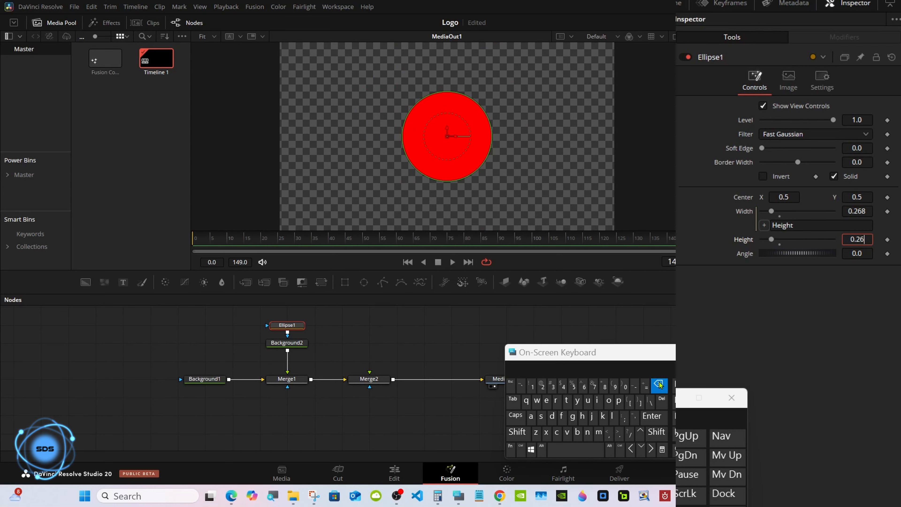
click(658, 384)
click(573, 386)
click(652, 416)
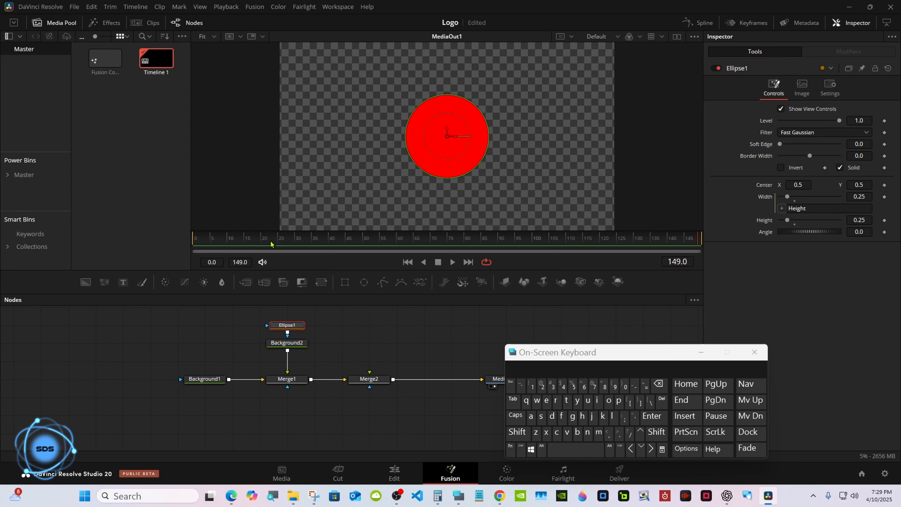
At frame 0, turn off Solid for Ellipse1 and set its border width to 0.005
click(190, 239)
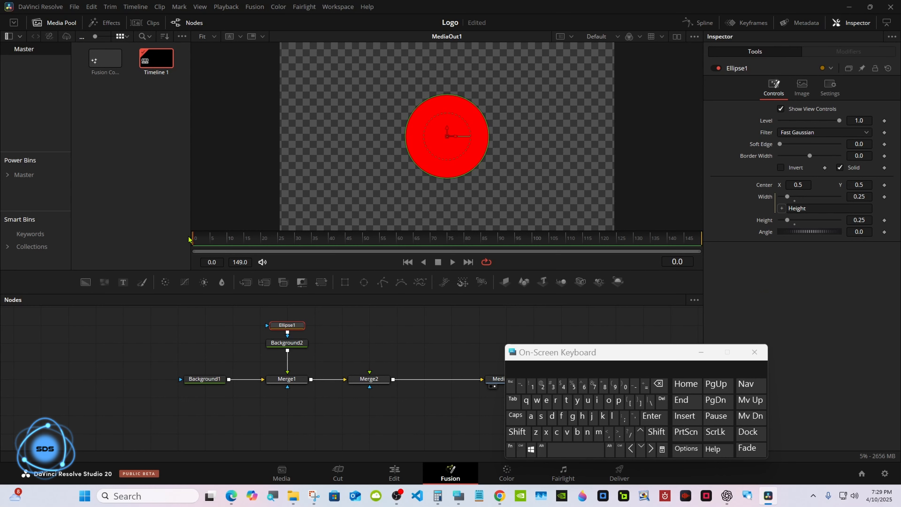
drag(529, 352, 571, 352)
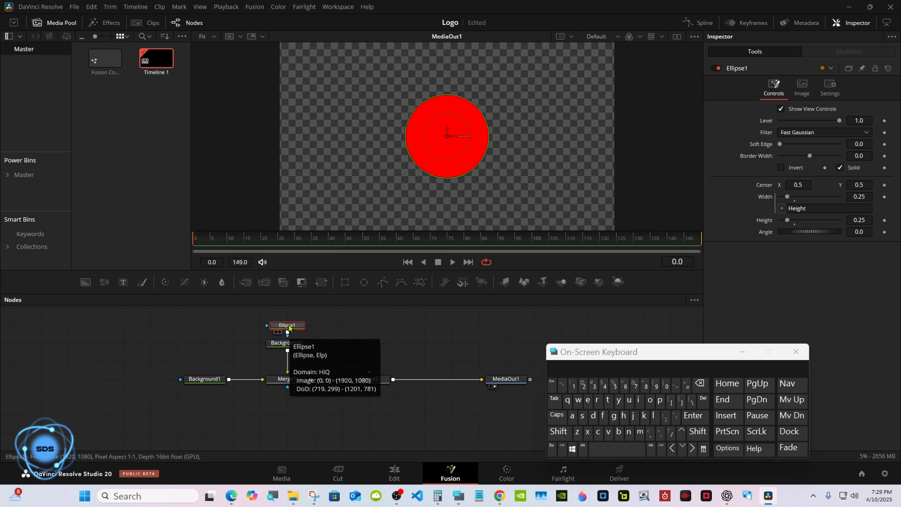
click(834, 176)
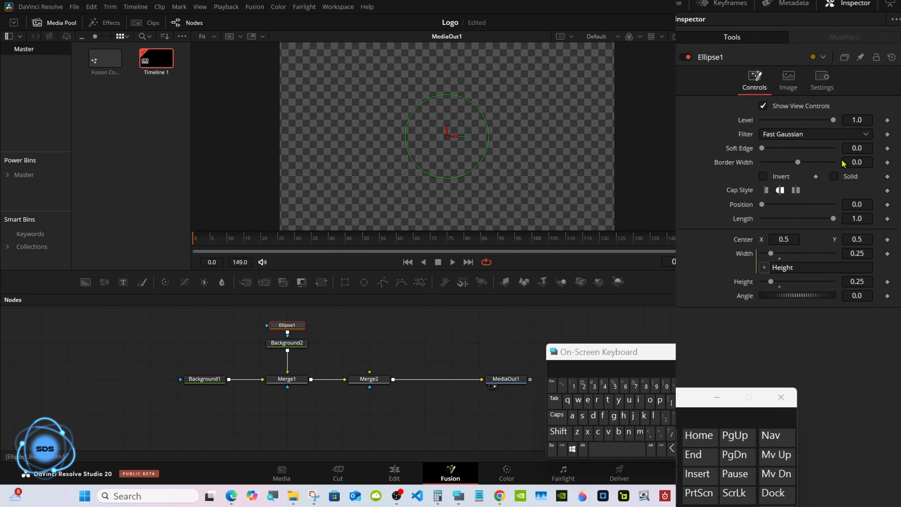
click(862, 162)
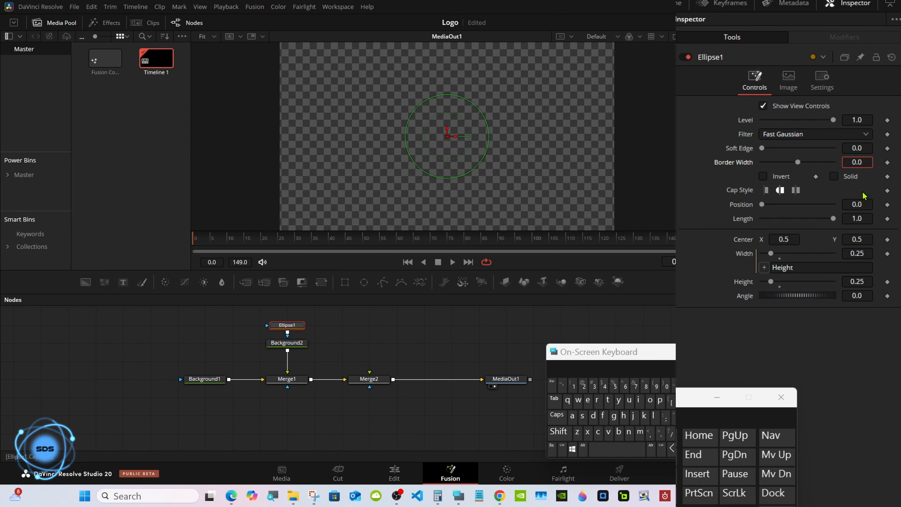
click(666, 385)
click(615, 385)
click(554, 399)
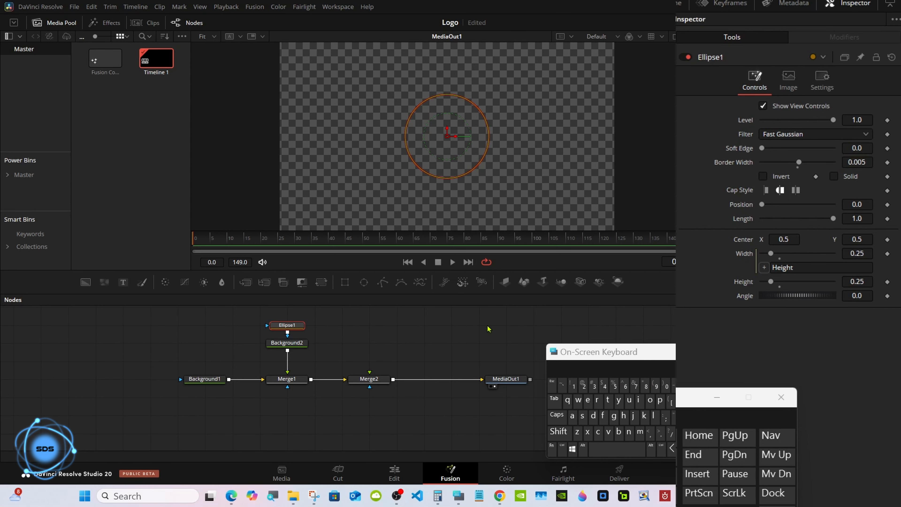
Deselect the ellipse node and turn off the viewer's checker underlay
click(494, 308)
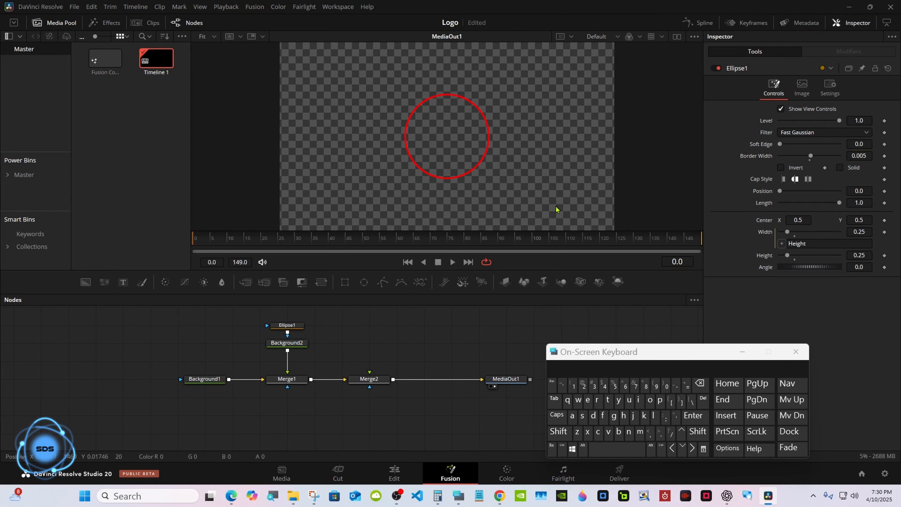
click(695, 37)
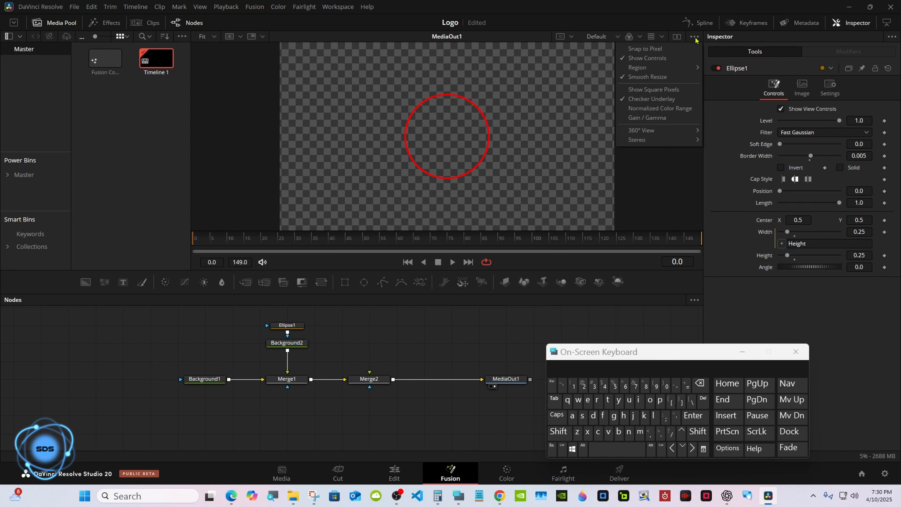
click(652, 99)
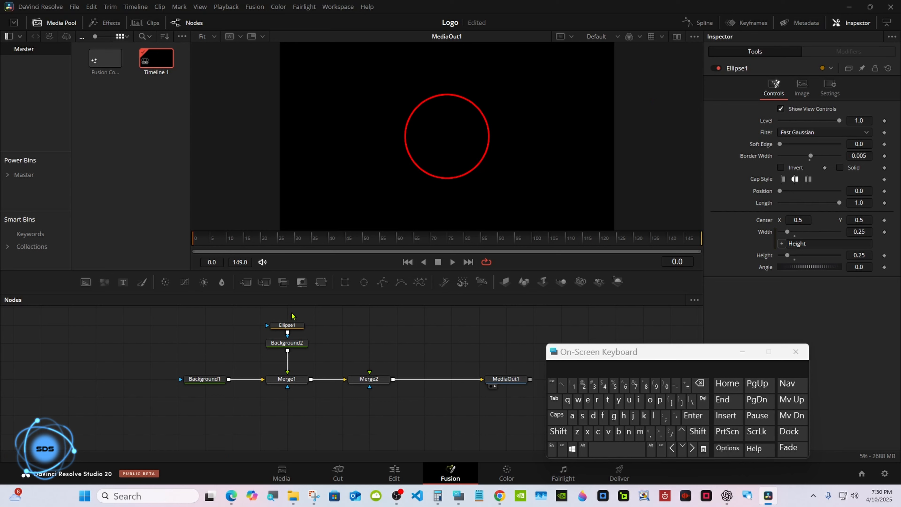
Copy Ellipse1 and paste it as an instance beside the original node
right_click(282, 329)
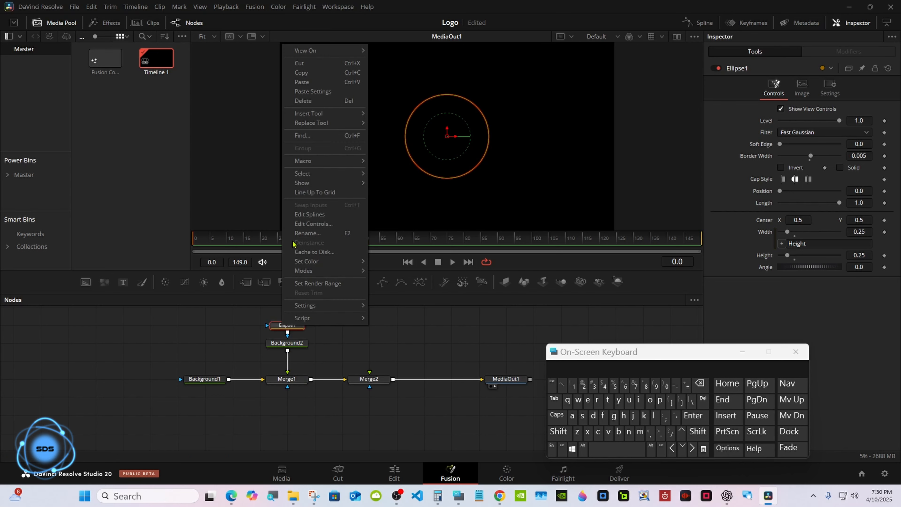
click(307, 73)
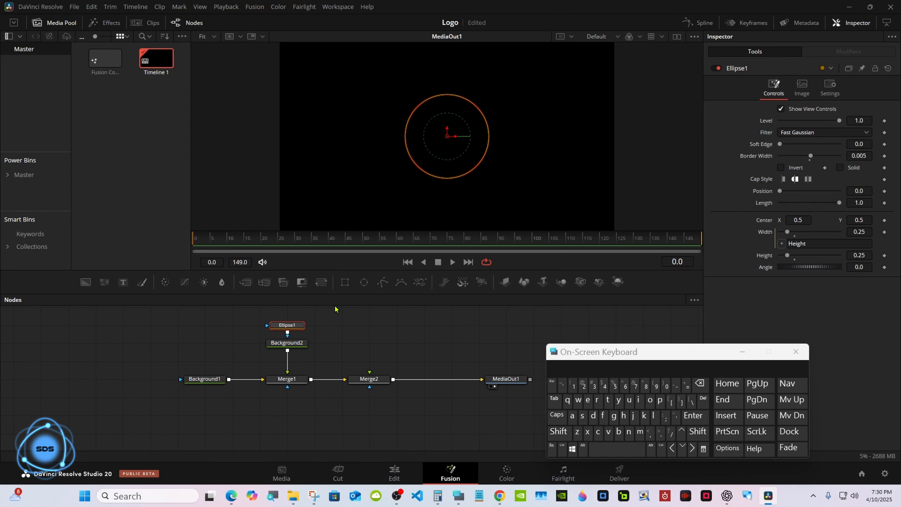
click(349, 327)
right_click(349, 326)
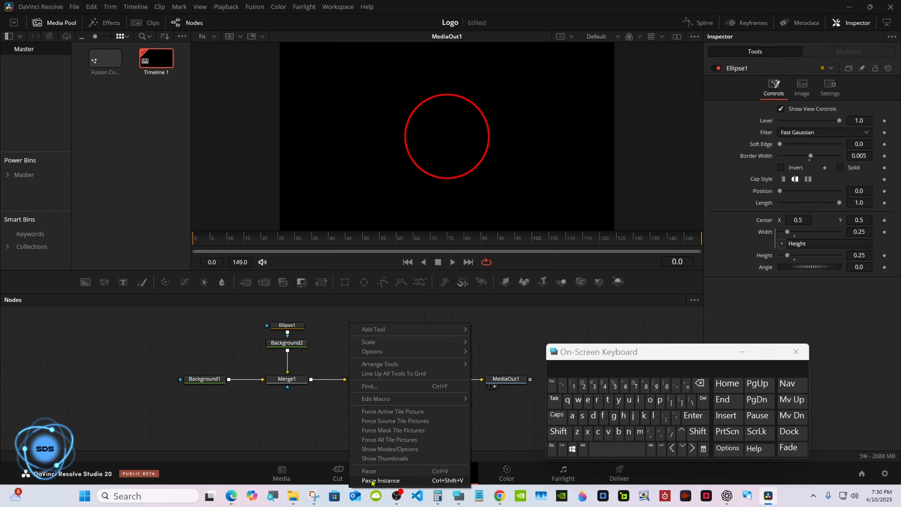
click(380, 480)
Add a Background node masked by the Ellipse1 instance, feed it into Merge2, and select it
drag(587, 354, 505, 380)
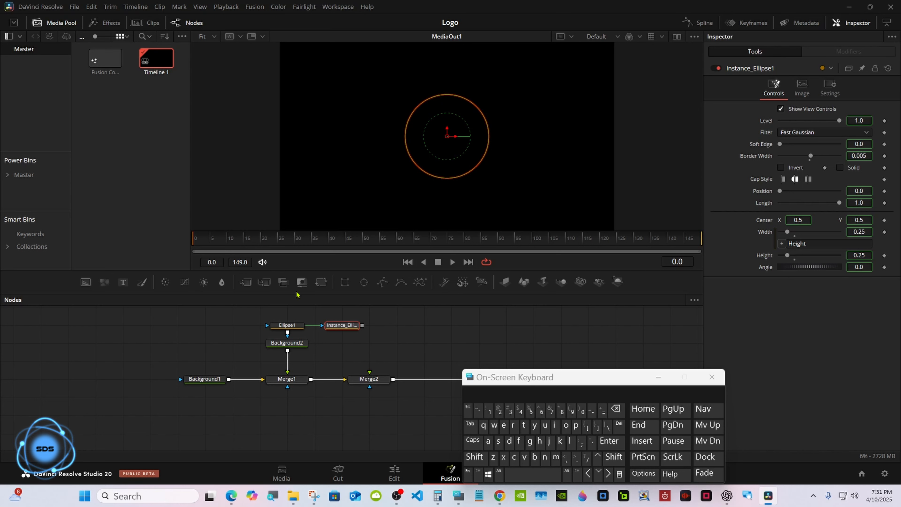
drag(86, 287, 326, 384)
click(341, 342)
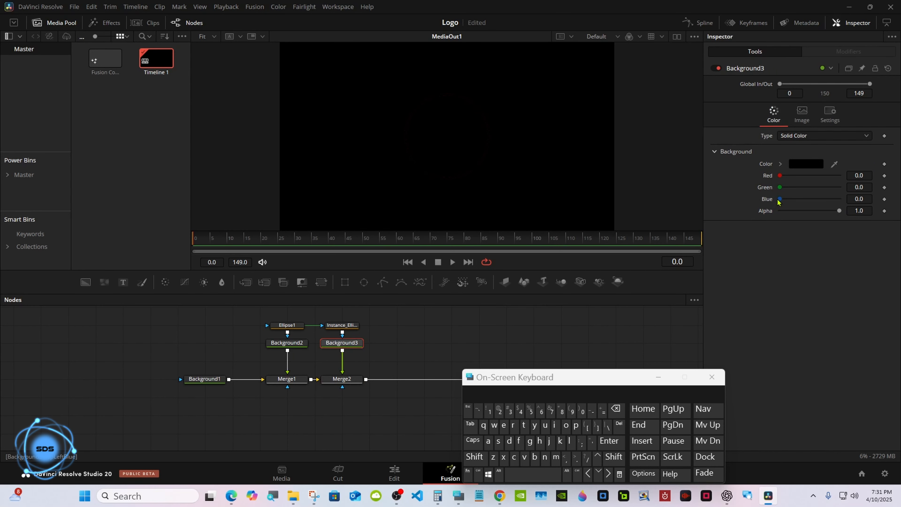
Set Background3's blue to 1.0, and deinstance the Instance_Ellipse1 length and set it to 0
drag(780, 199, 846, 201)
click(350, 326)
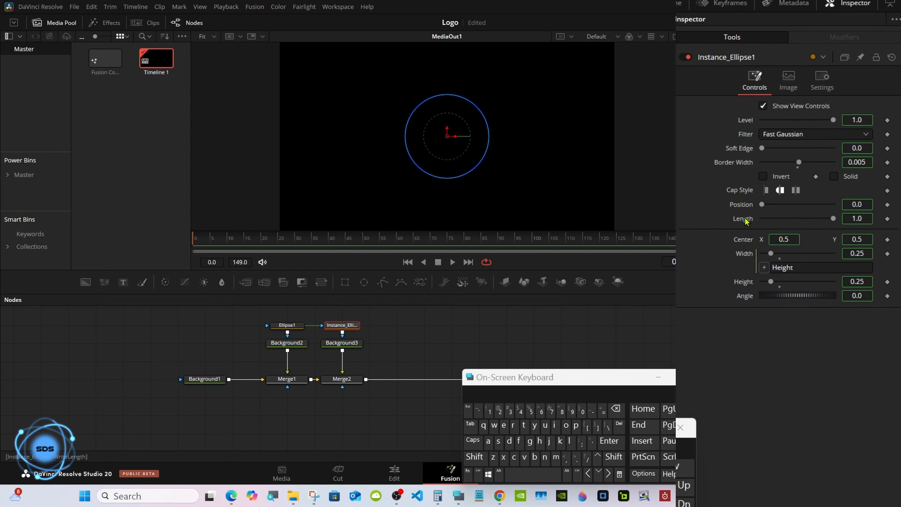
right_click(745, 219)
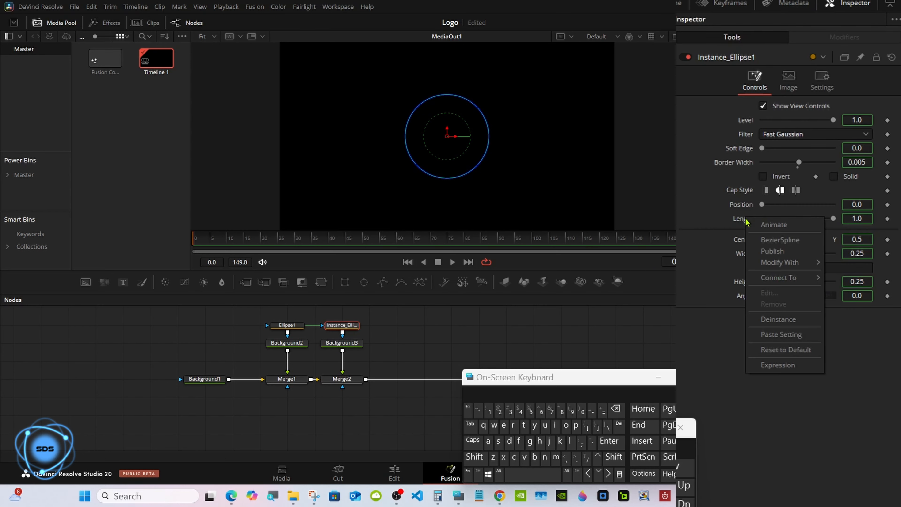
click(770, 320)
drag(834, 218, 744, 223)
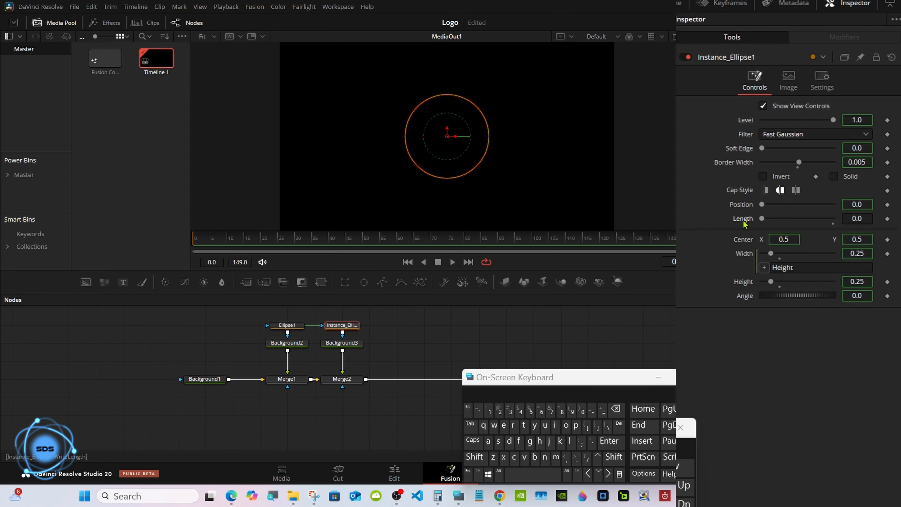
Deinstance the border width of Instance_Ellipse1 and set it to 0.025
right_click(742, 164)
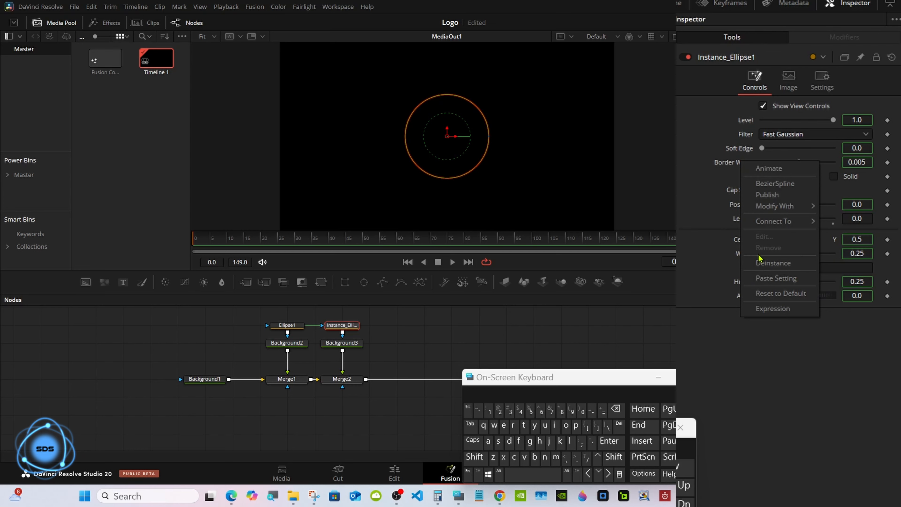
click(763, 263)
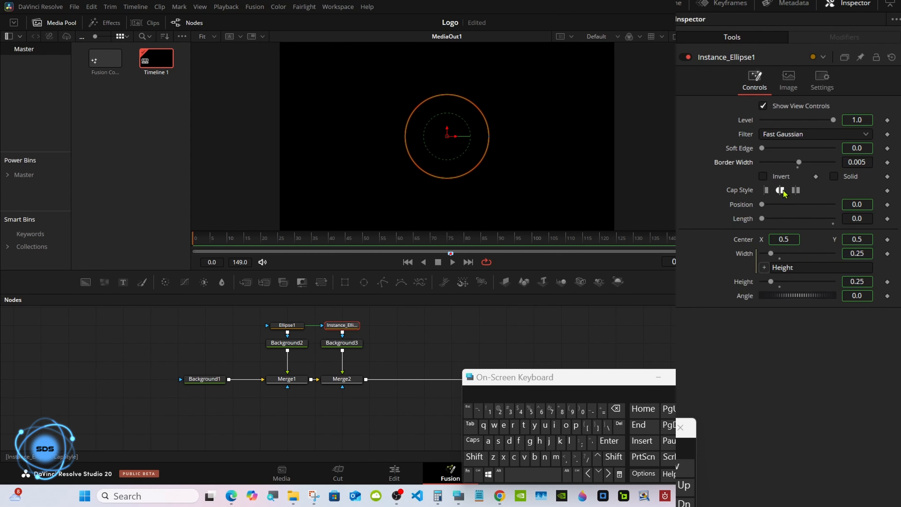
drag(800, 164, 804, 163)
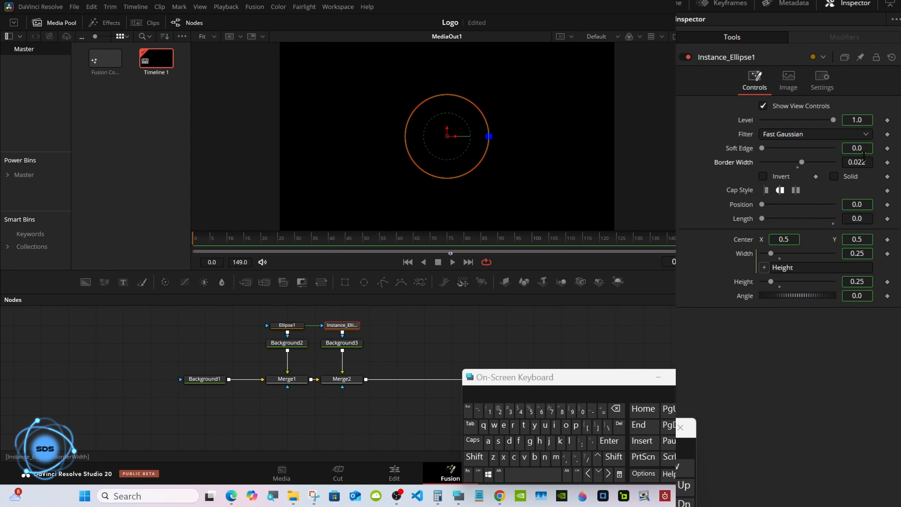
click(867, 161)
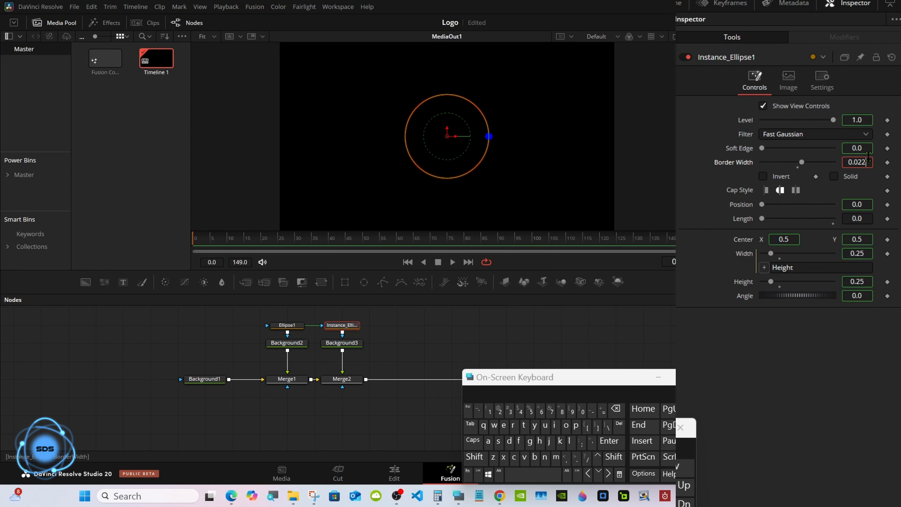
click(616, 409)
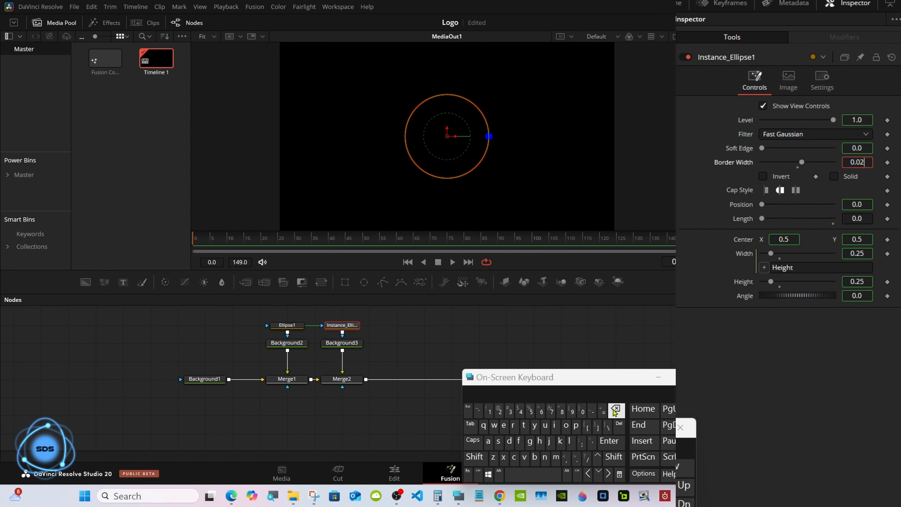
click(530, 412)
click(610, 440)
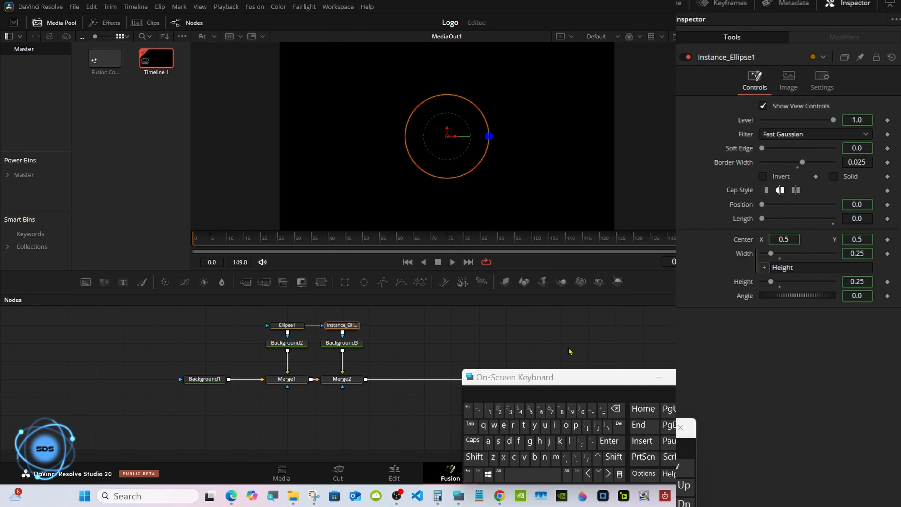
Insert a Duplicate node between Background3 and Merge2
drag(500, 382, 559, 338)
click(346, 343)
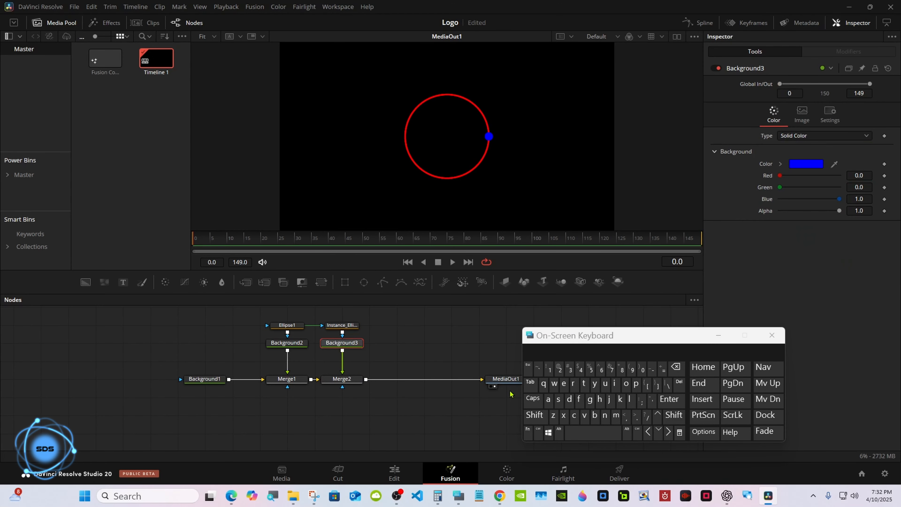
click(534, 415)
click(579, 431)
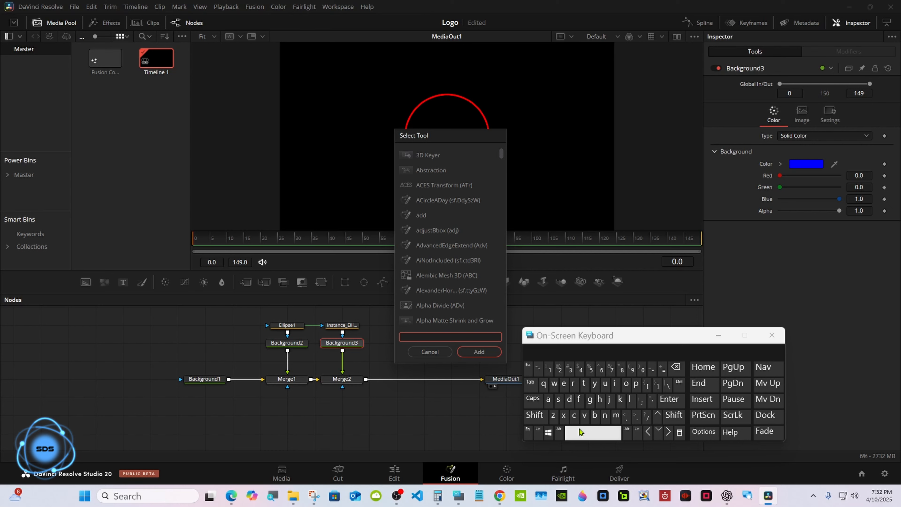
click(569, 398)
click(605, 383)
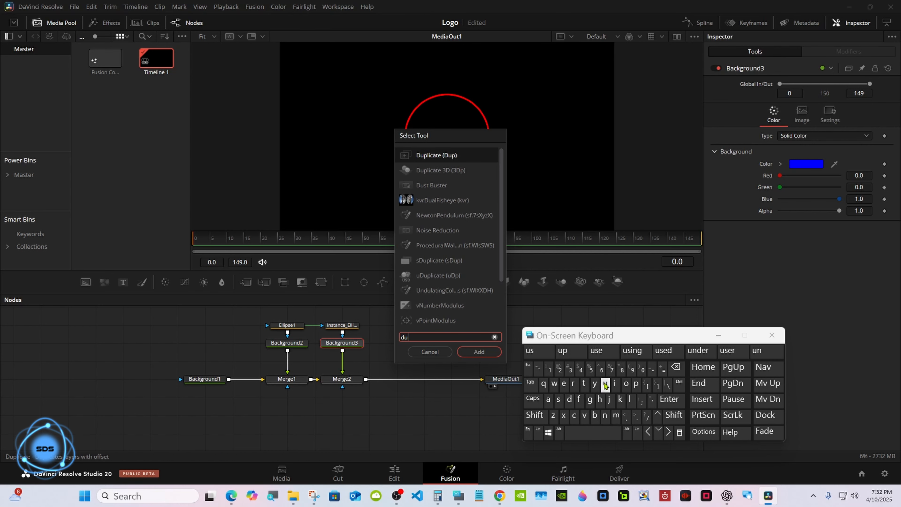
click(636, 383)
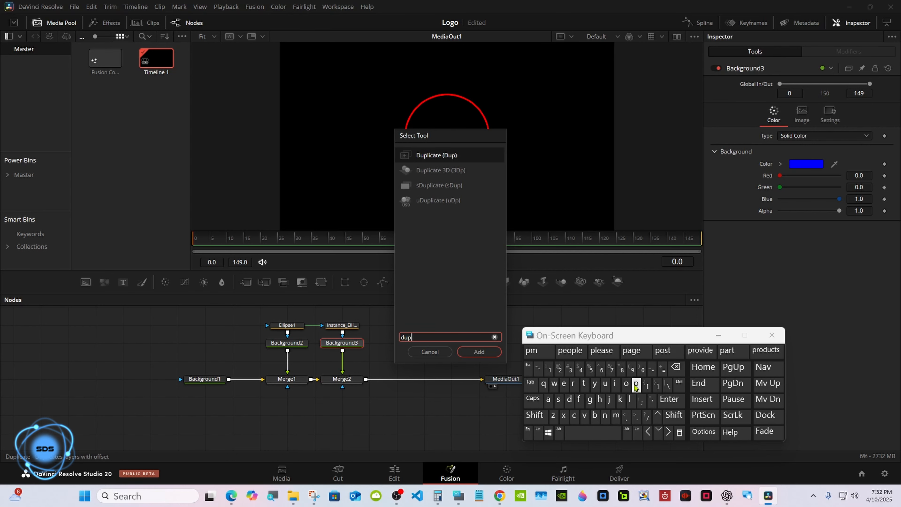
click(441, 156)
click(479, 351)
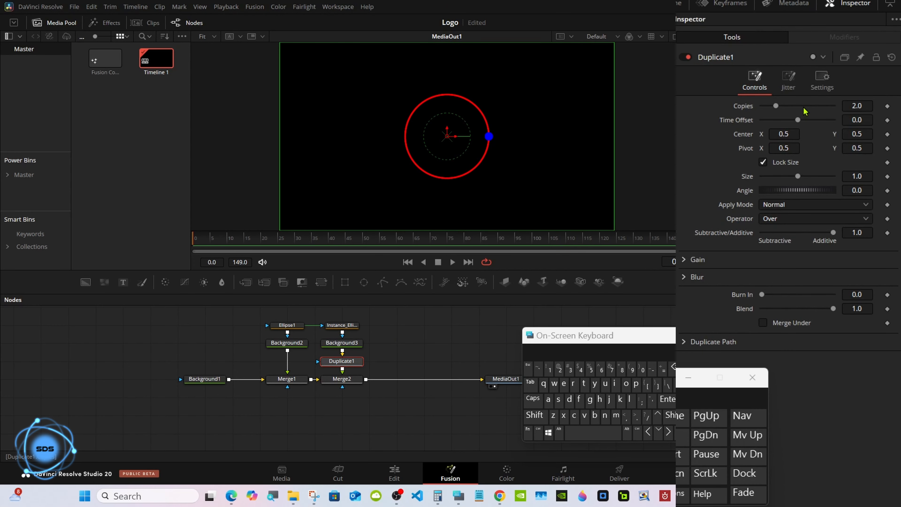
Set the number of copies in Duplicate1 to 3
click(856, 105)
key(BackSpace)
key(BackSpace)
key(BackSpace)
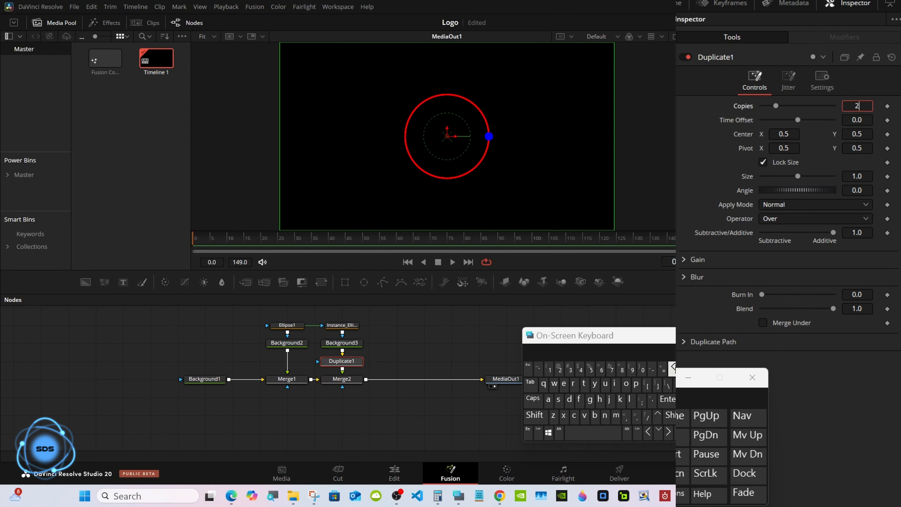
text(3)
key(Return)
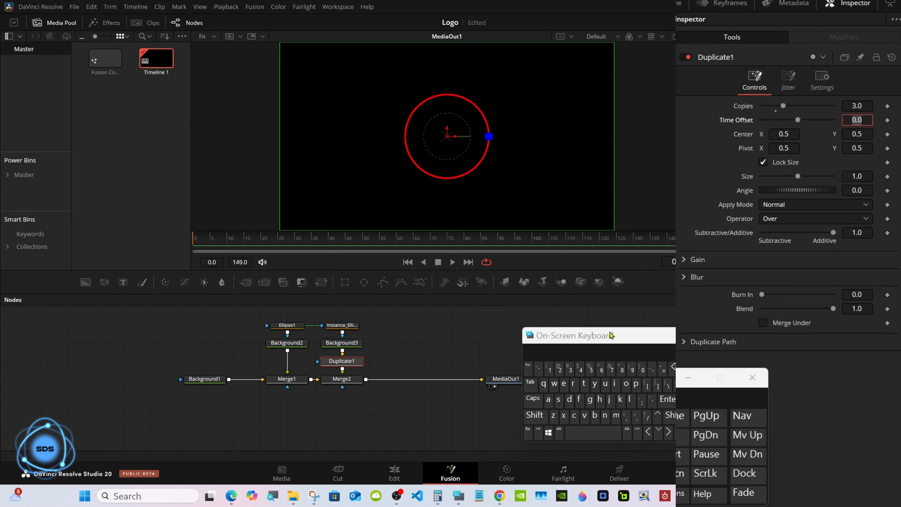
click(609, 333)
drag(594, 336, 603, 343)
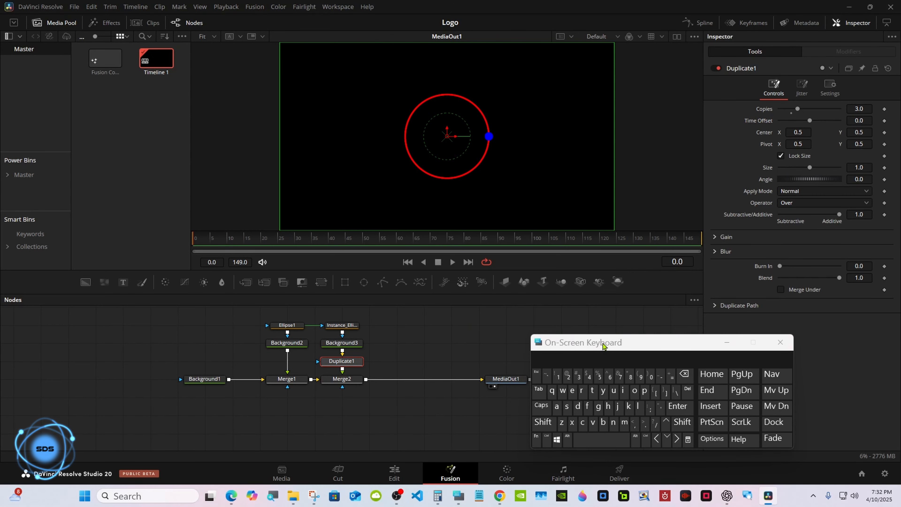
Set Duplicate1's angle to 360/3 so the copies are spaced 120 degrees apart
click(863, 187)
key(BackSpace)
key(BackSpace)
key(BackSpace)
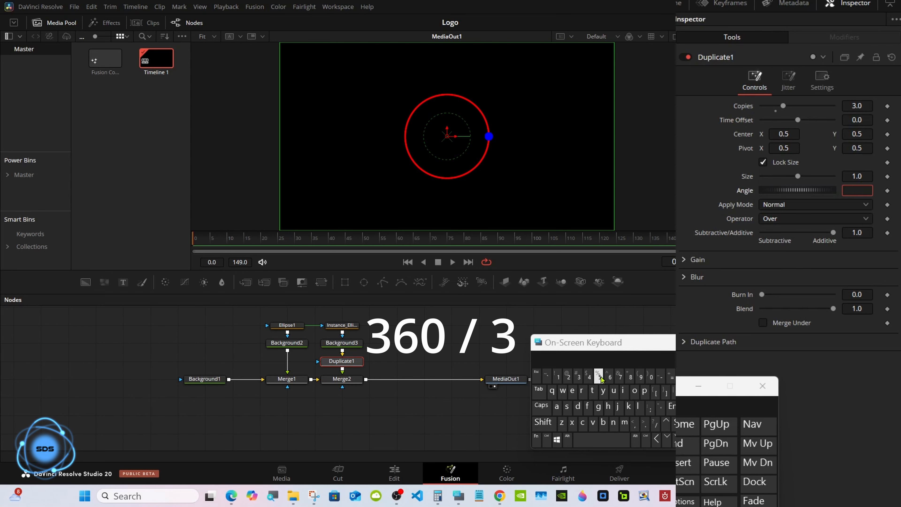
click(578, 375)
click(609, 376)
click(650, 375)
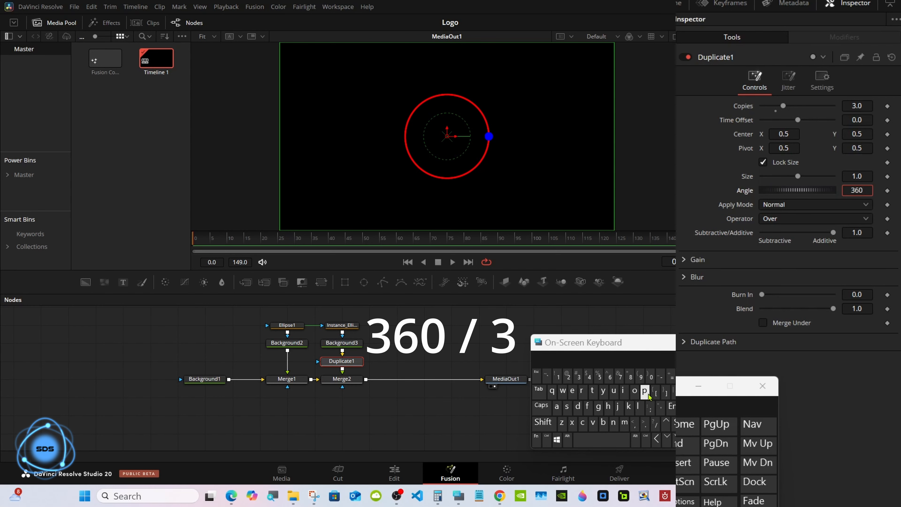
click(654, 422)
click(578, 375)
click(671, 407)
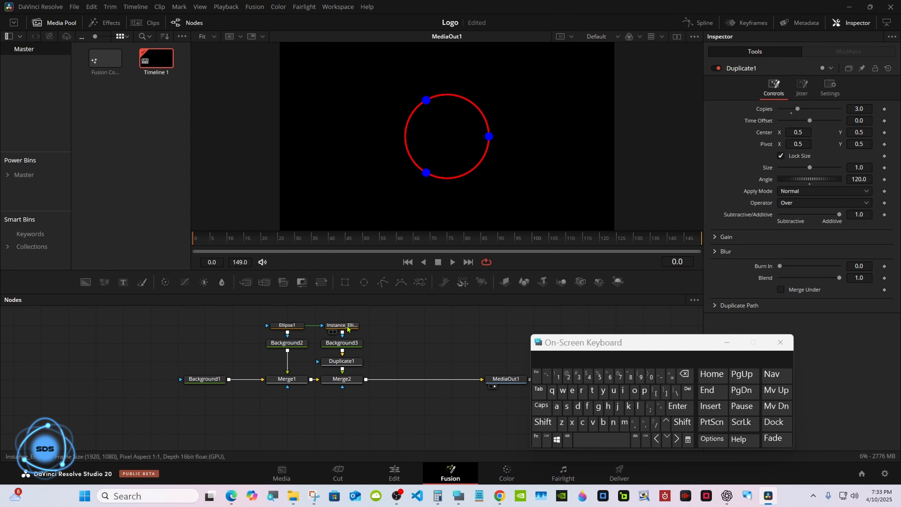
Add a new Ellipse node masking a pasted instance of Background3, and merge that instance into the chain after Merge2
mouse_move(345, 330)
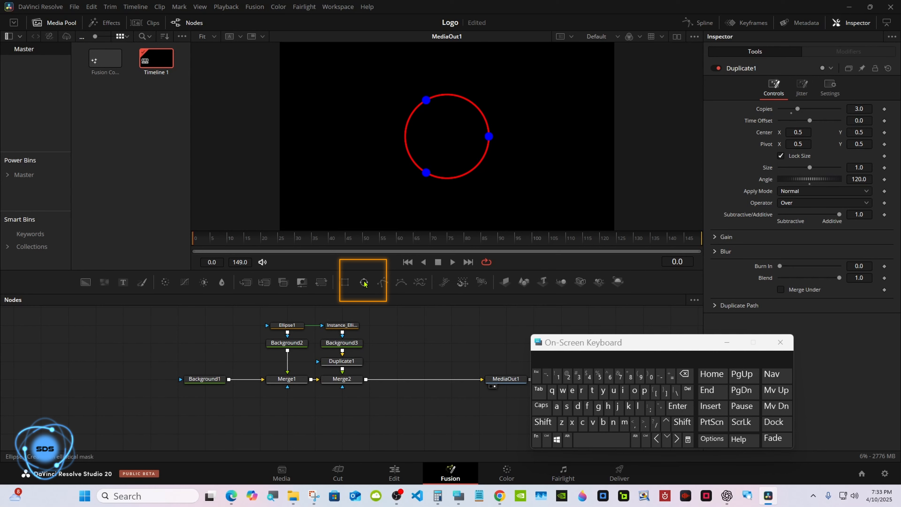
drag(364, 283, 369, 330)
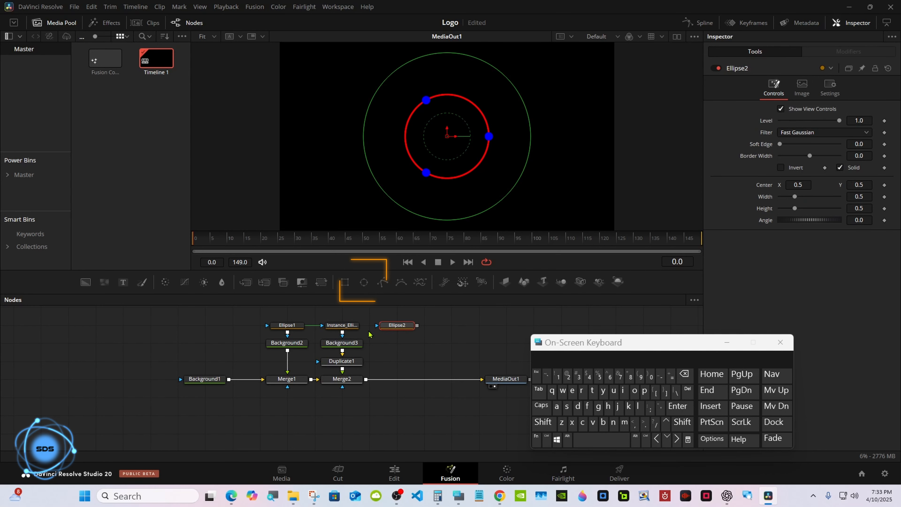
right_click(332, 344)
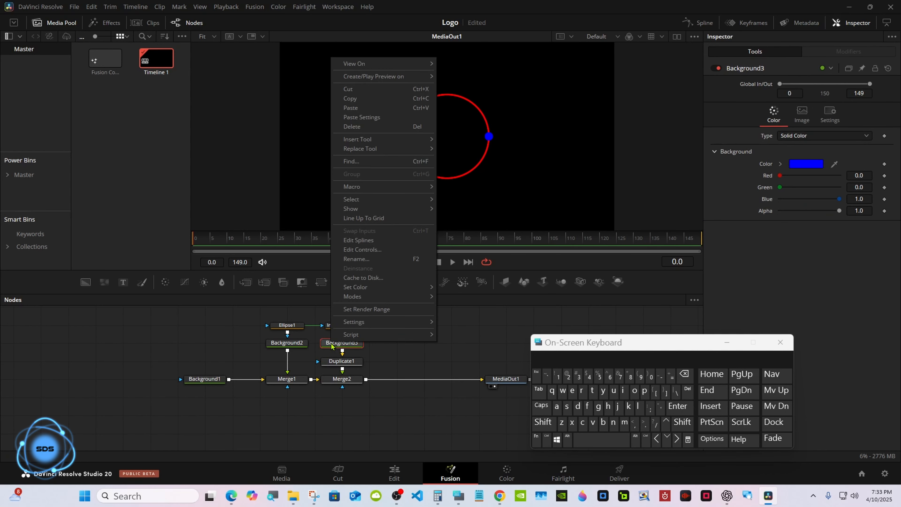
click(364, 101)
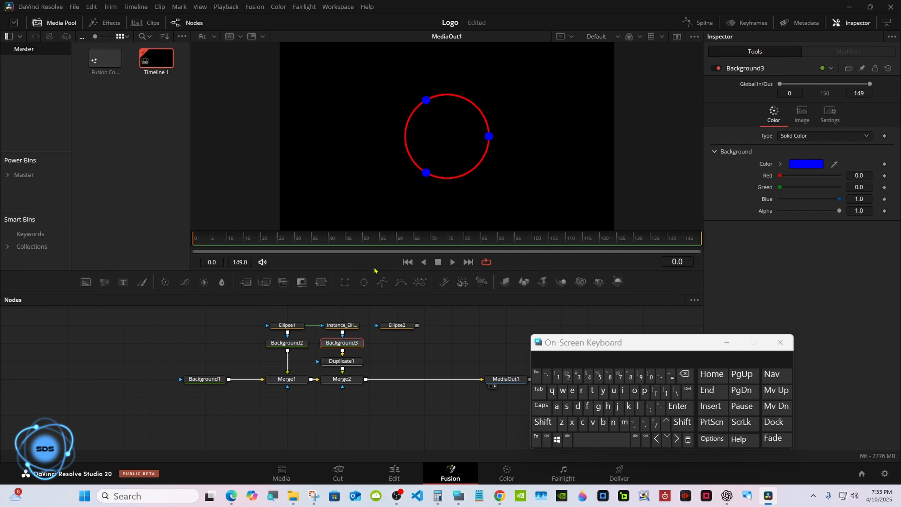
right_click(392, 347)
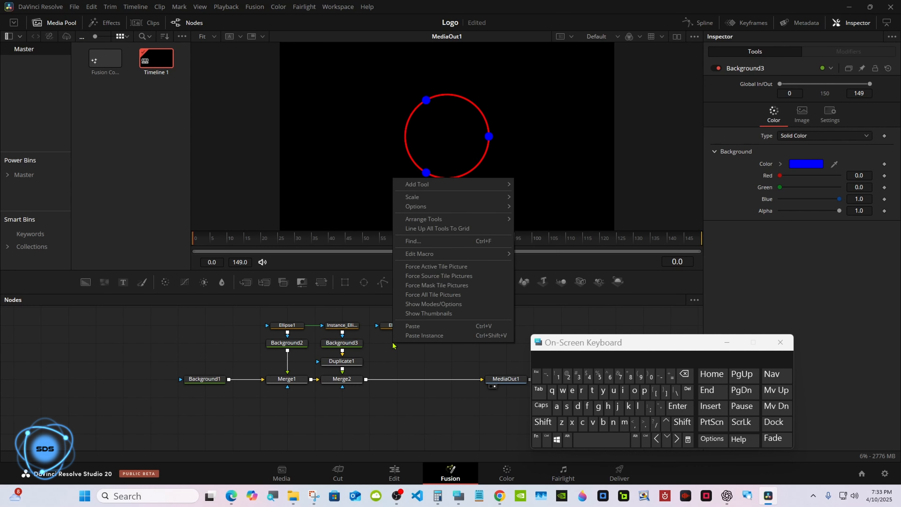
click(411, 336)
drag(417, 345, 397, 379)
Add an expression to Ellipse2's width that links it to the height
click(402, 326)
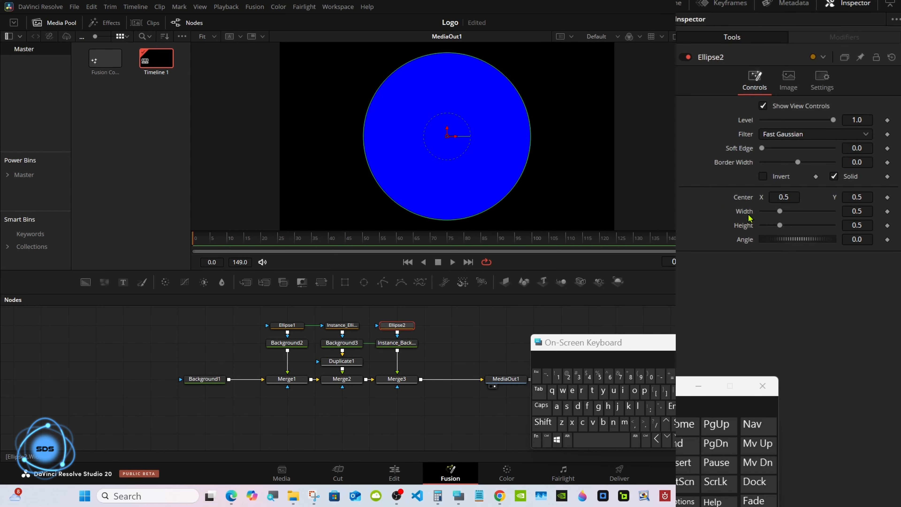
right_click(749, 215)
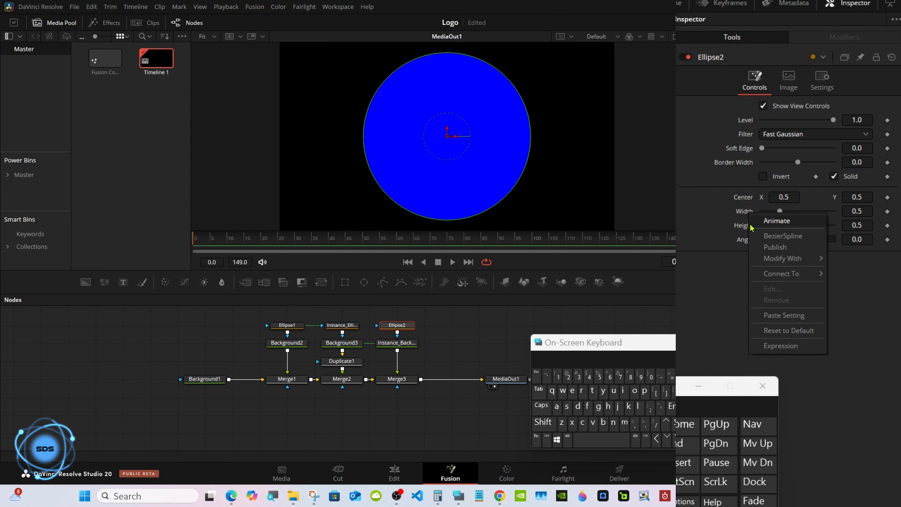
click(780, 346)
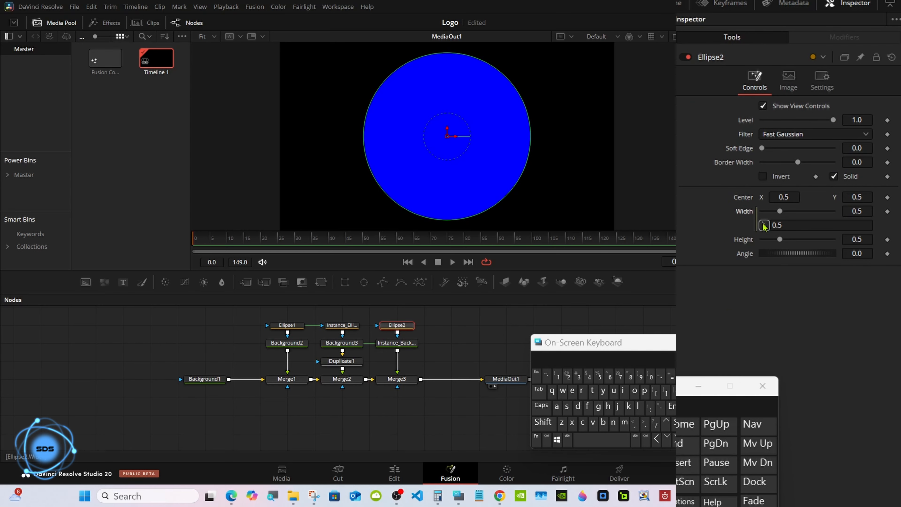
drag(764, 225, 745, 241)
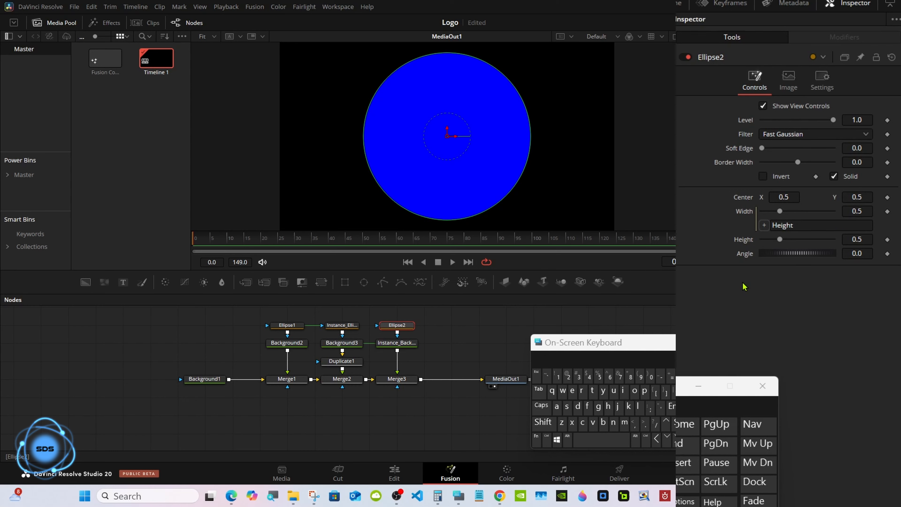
Set Ellipse2's height to 0.175 and its soft edge to 0.02
drag(780, 239, 772, 240)
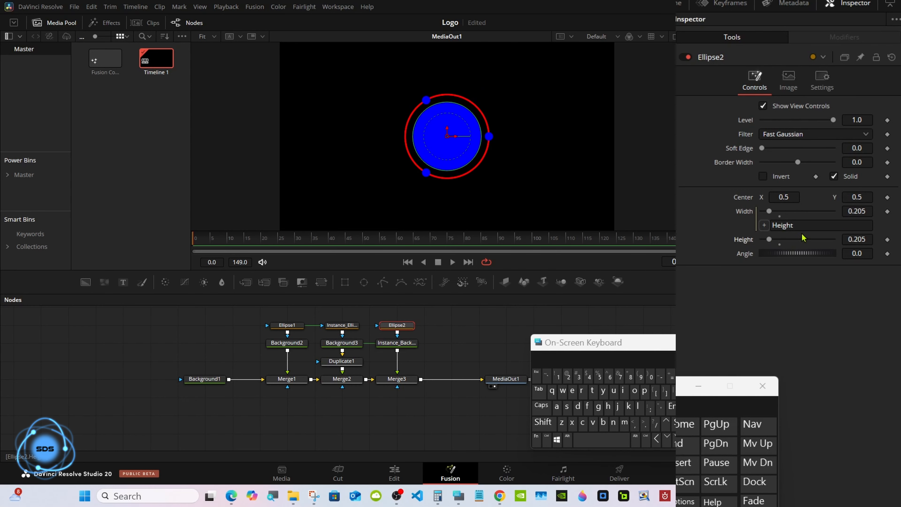
click(869, 238)
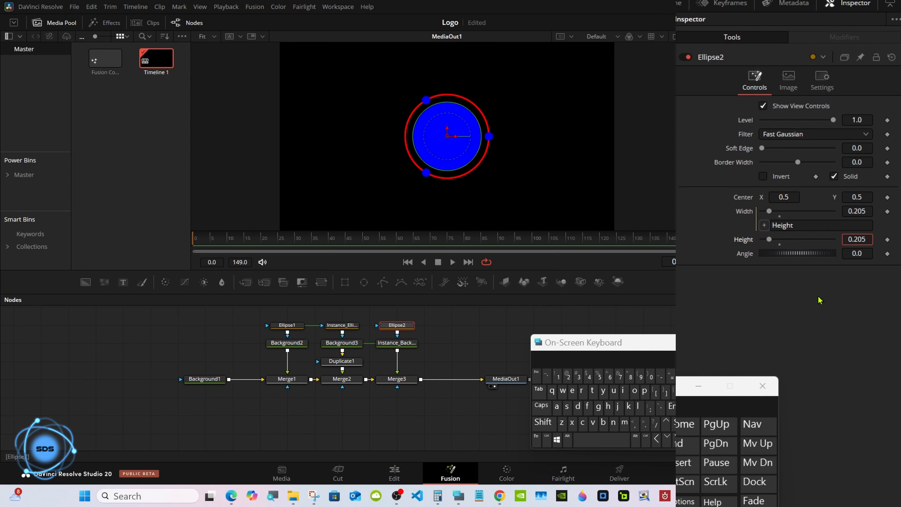
key(BackSpace)
key(BackSpace)
key(BackSpace)
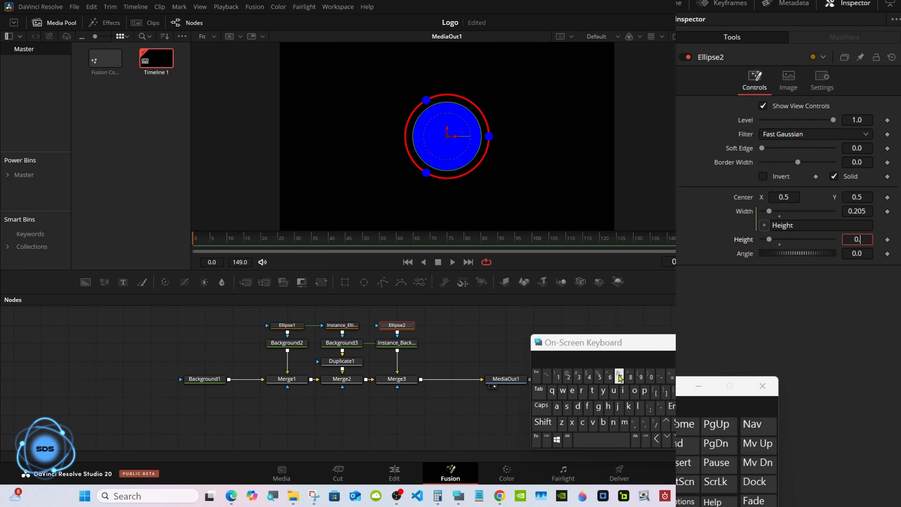
text(175)
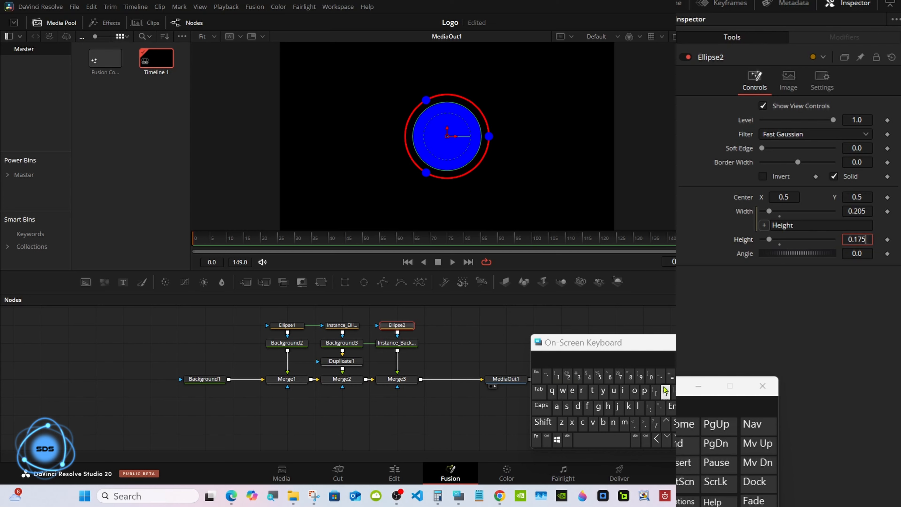
click(671, 406)
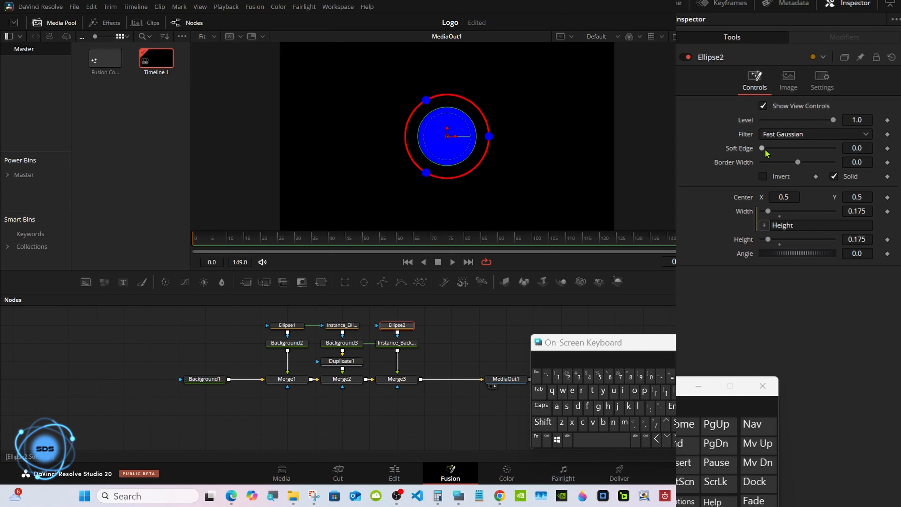
drag(856, 147, 867, 147)
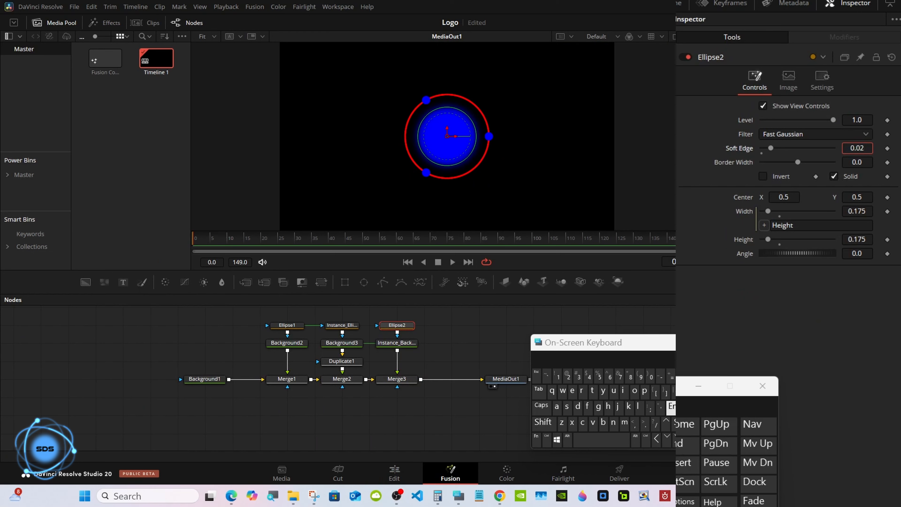
Apply the soft edge of 0.02 to Ellipse2
click(671, 406)
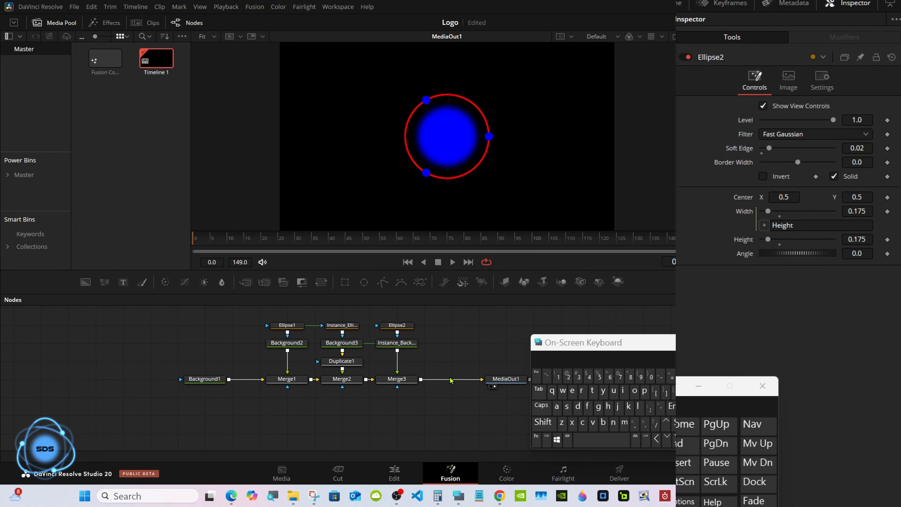
click(400, 379)
click(395, 326)
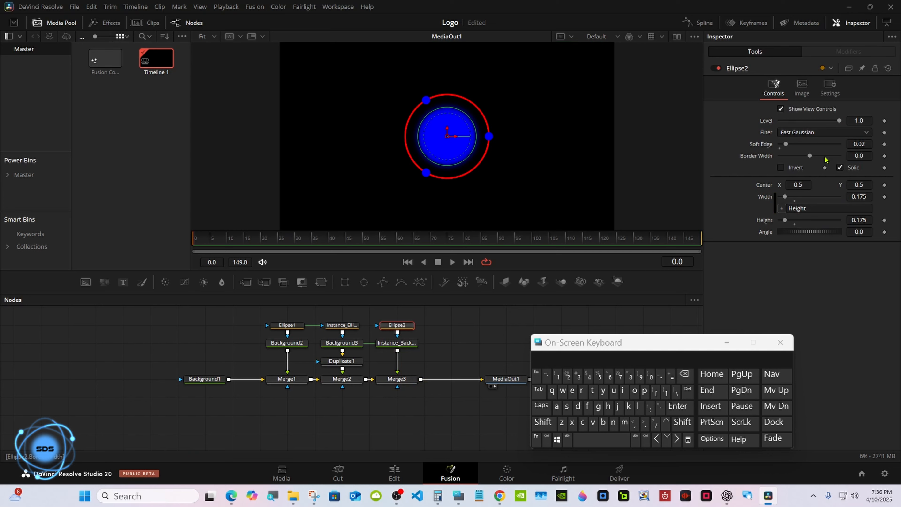
click(455, 326)
drag(564, 347, 632, 351)
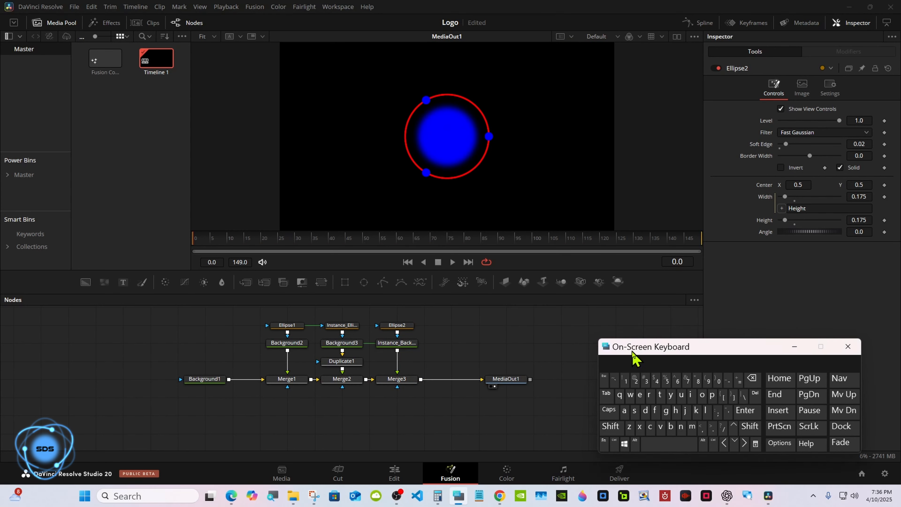
Change Background3's fill type from solid color to Gradient
click(354, 343)
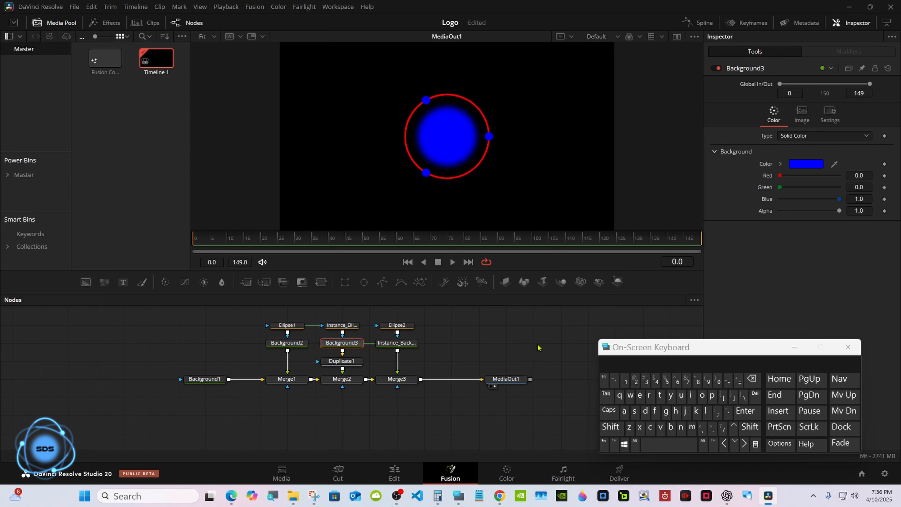
drag(655, 347, 556, 367)
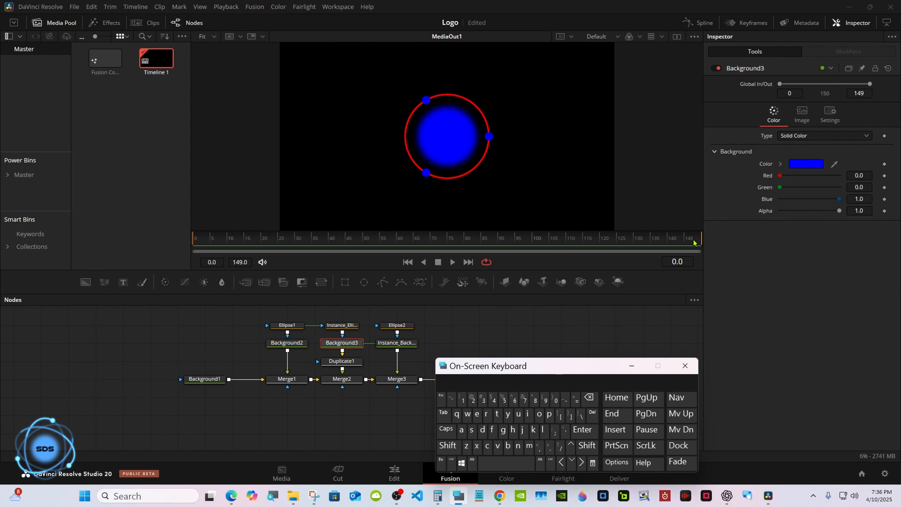
click(799, 141)
click(794, 201)
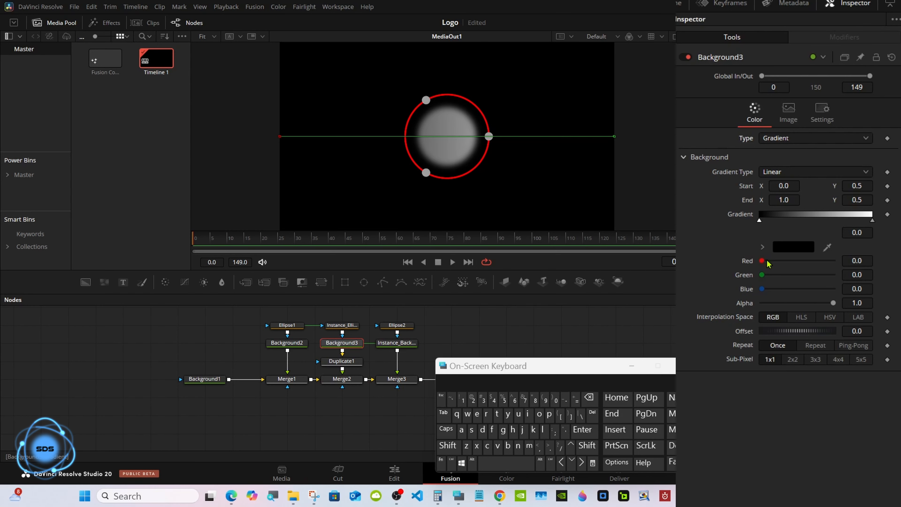
Color Background3's gradient from pure red at the start to light blue #5555ff at the end
drag(762, 261, 846, 258)
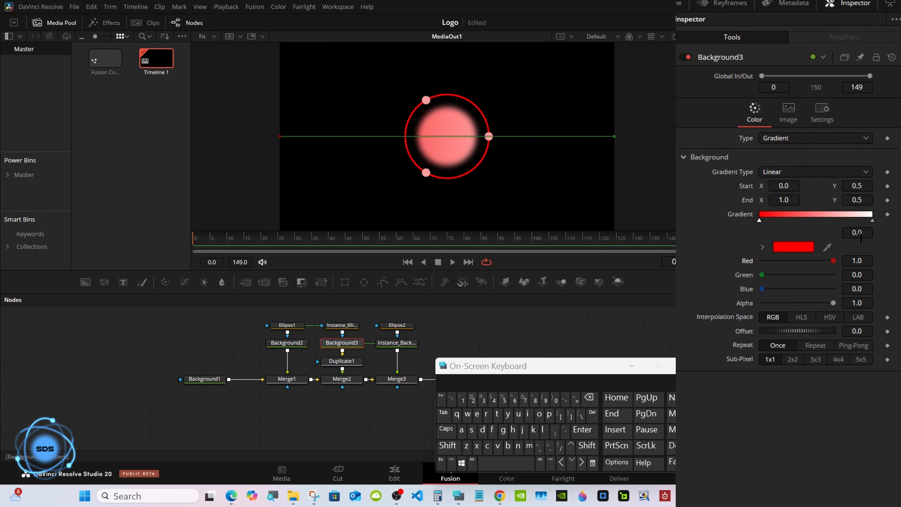
click(873, 221)
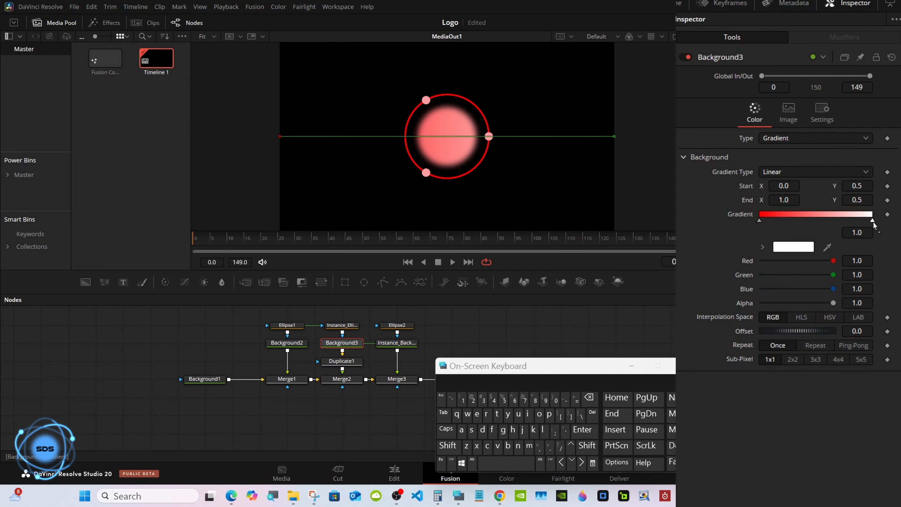
click(793, 247)
click(367, 227)
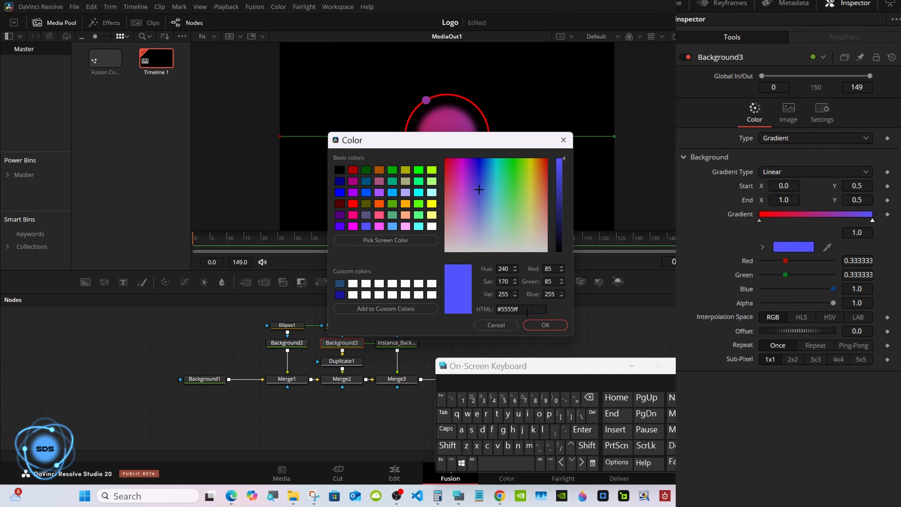
click(545, 325)
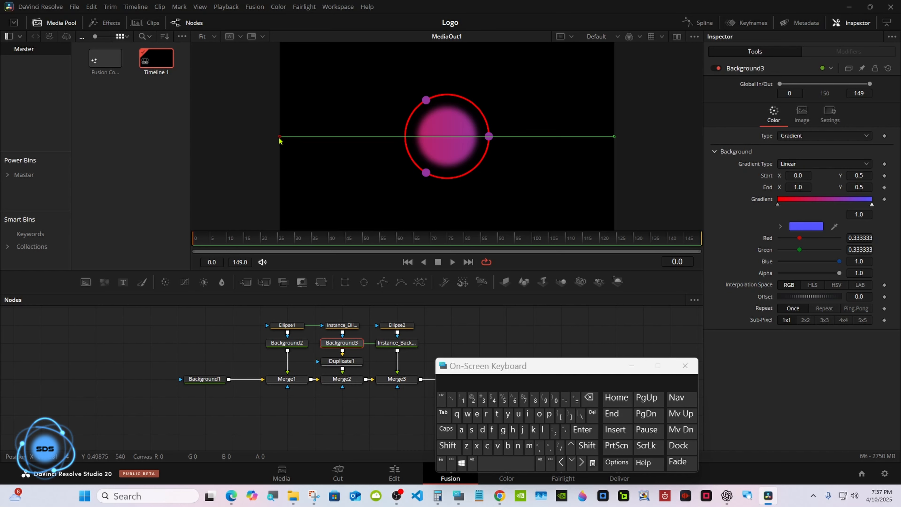
Place the gradient's start at the disc's centre and its end at about X 0.74, and make it Radial with Ping-Pong repeat
drag(280, 138, 445, 135)
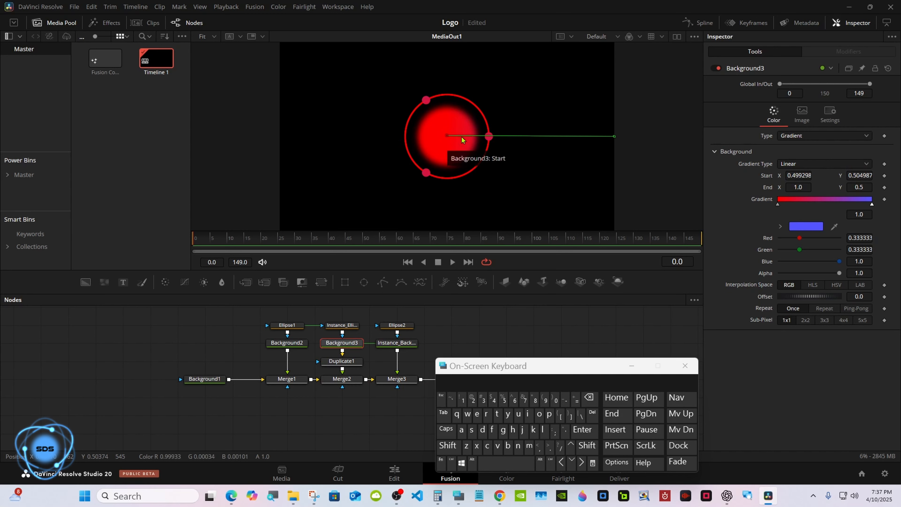
drag(613, 138, 526, 143)
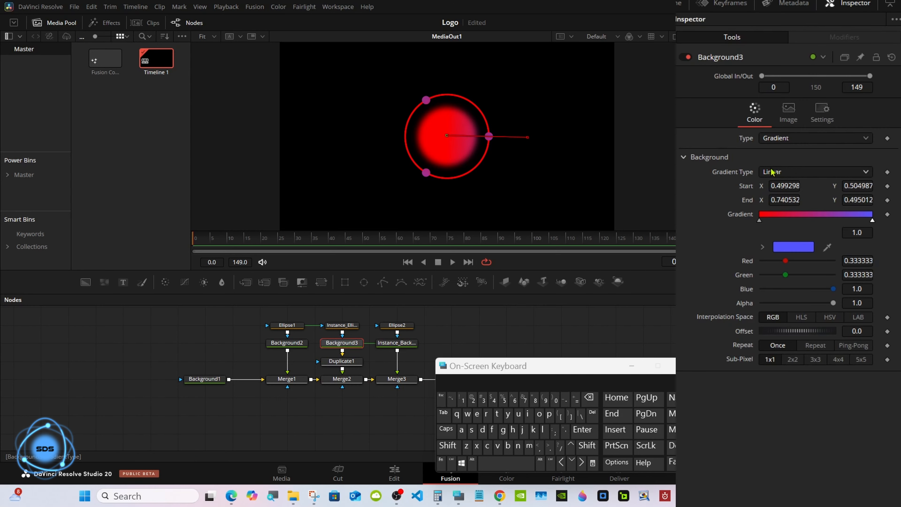
click(809, 164)
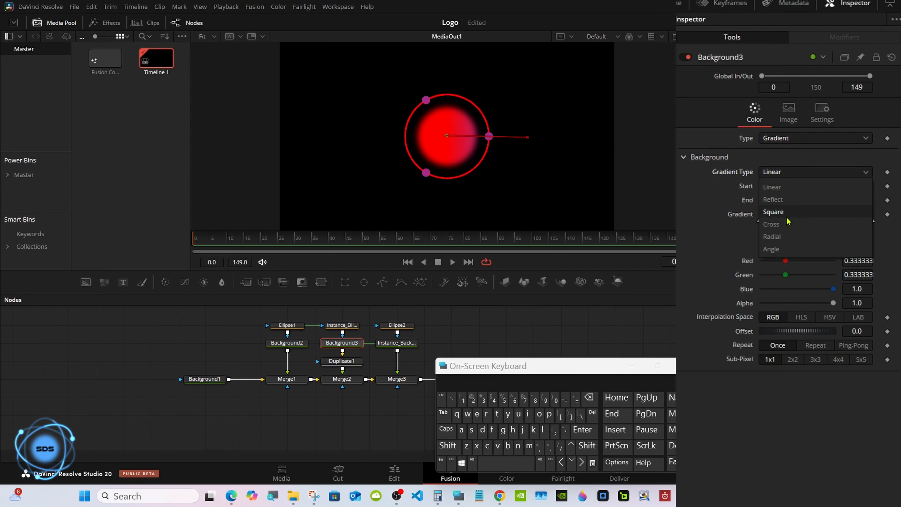
click(772, 236)
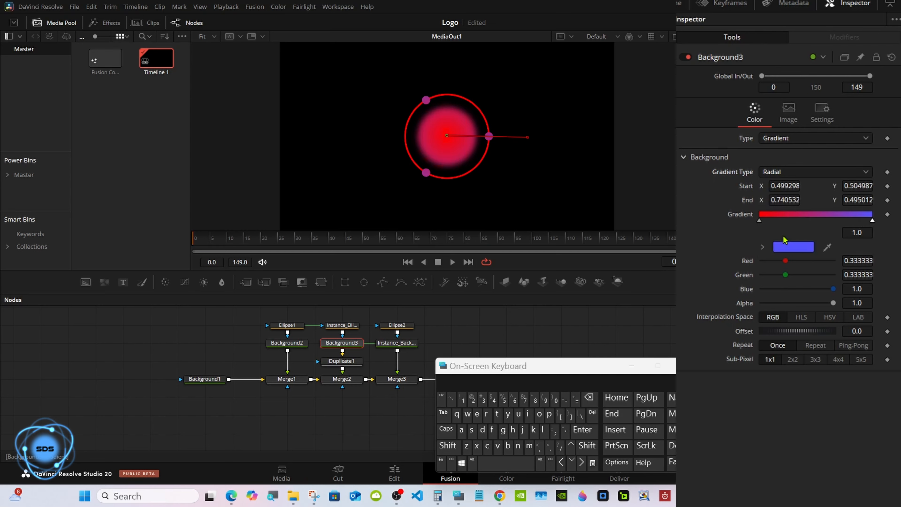
click(851, 346)
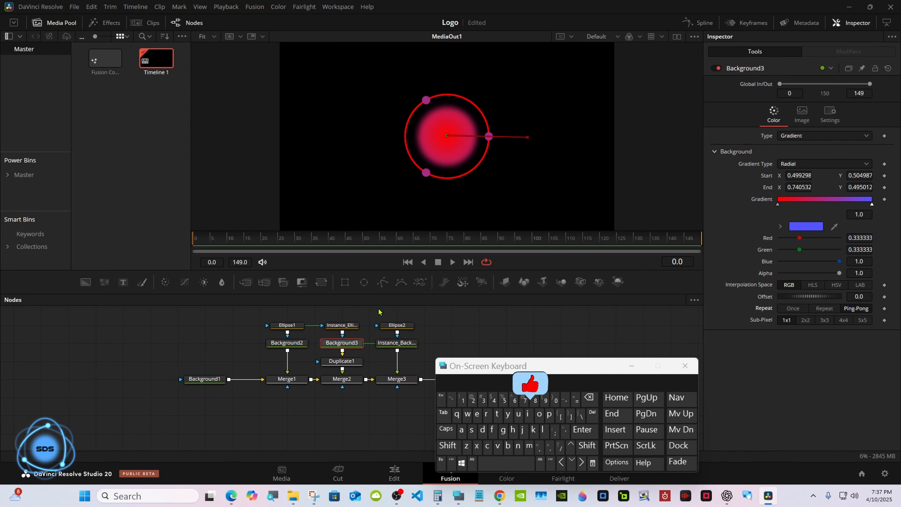
Move all nodes above the merge row up together to make room for another node below Duplicate1
drag(228, 309, 422, 365)
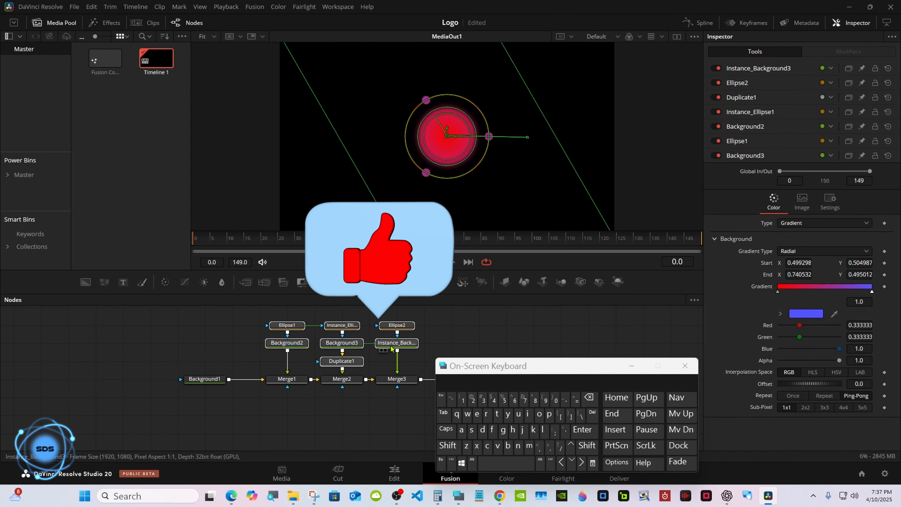
scroll(470, 331, down, 1)
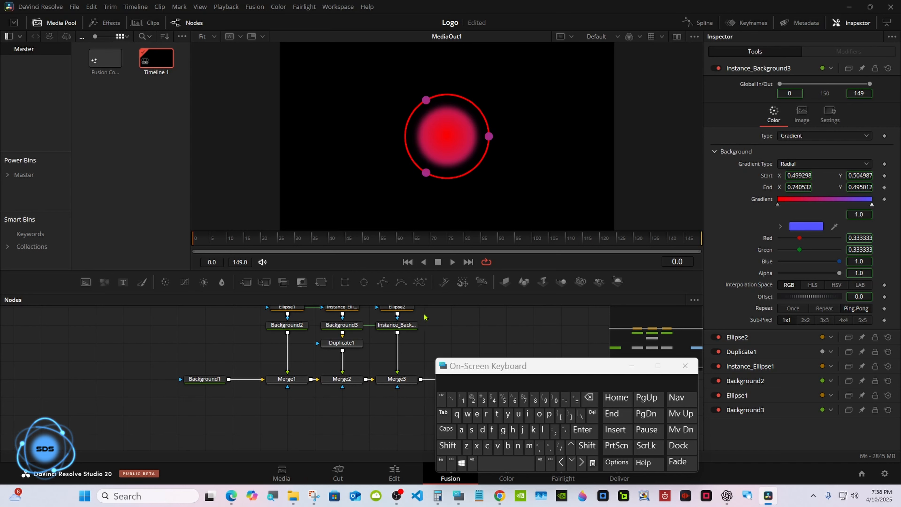
click(399, 309)
scroll(400, 311, up, 1)
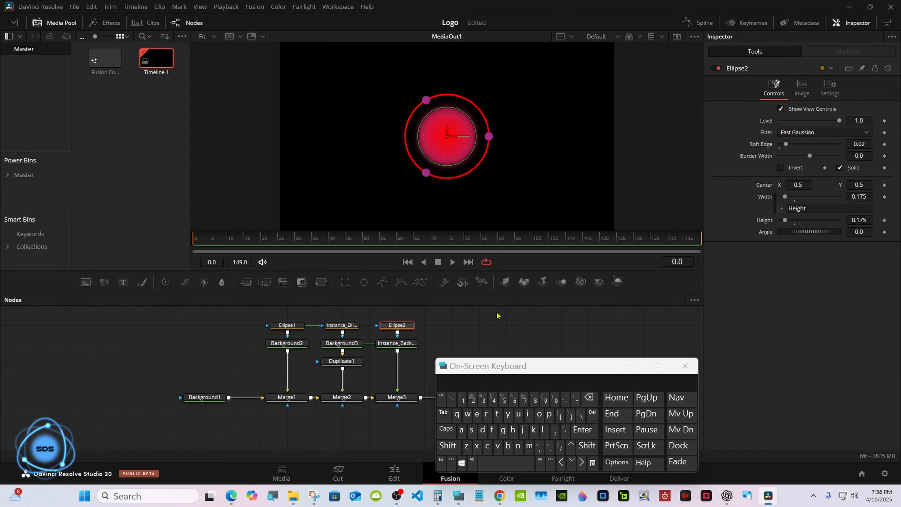
Animate Background3's gradient offset with keyframes of 0.0 at frame 0 and 1.0 at frame 60
click(347, 343)
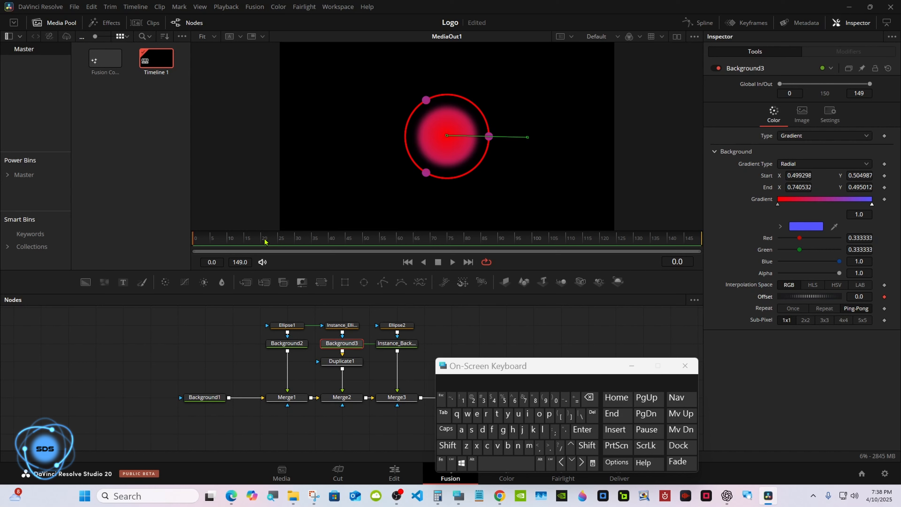
drag(265, 242, 399, 243)
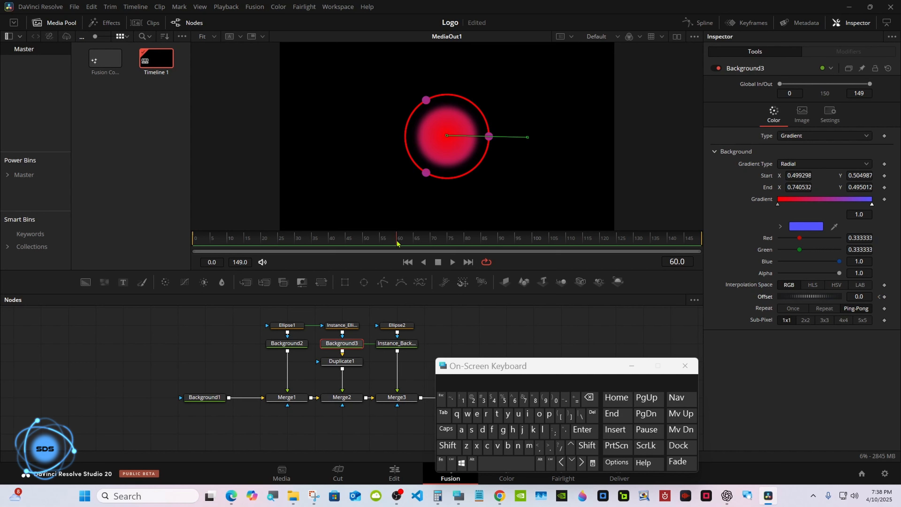
click(863, 331)
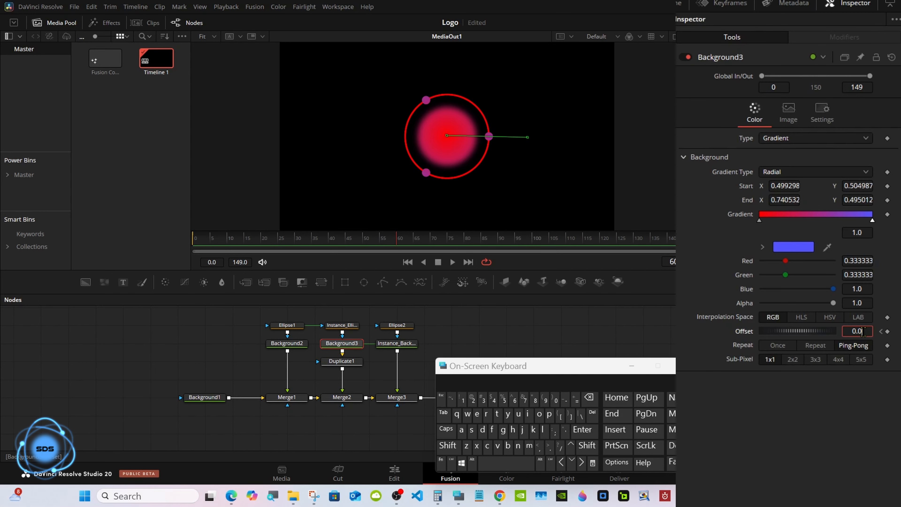
click(589, 398)
click(589, 397)
click(589, 397)
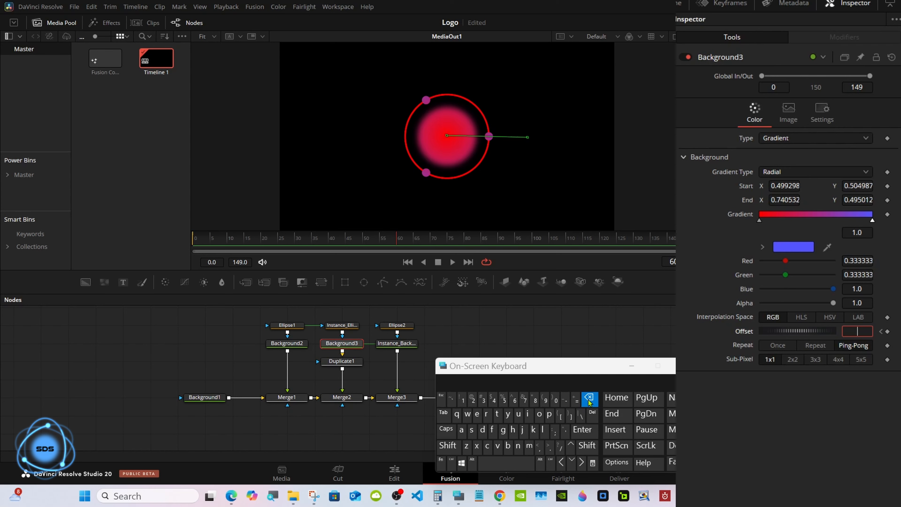
click(462, 400)
click(582, 429)
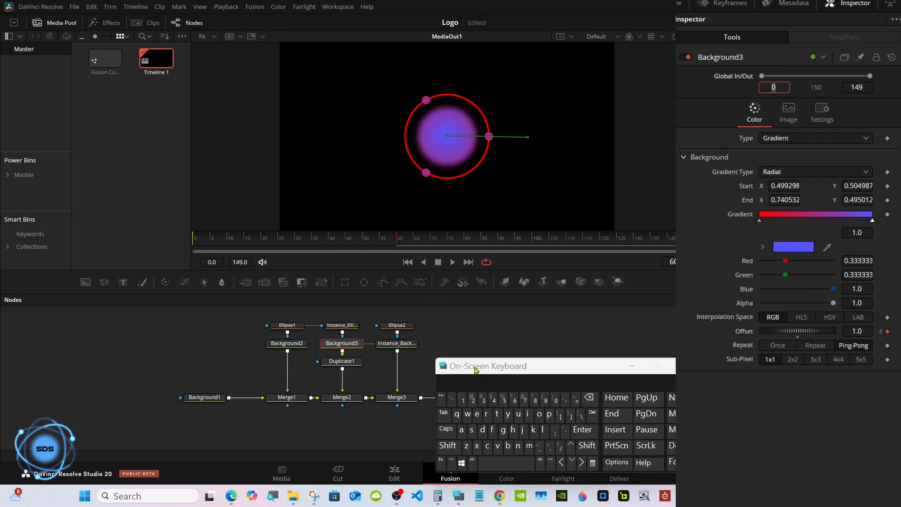
Return to frame 0 and insert a Transform node between Duplicate1 and Merge2
drag(234, 241, 189, 242)
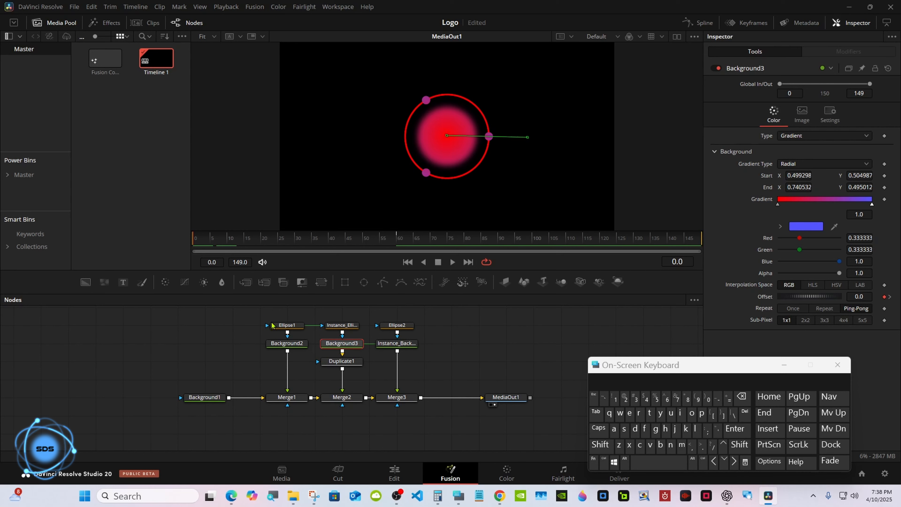
click(342, 361)
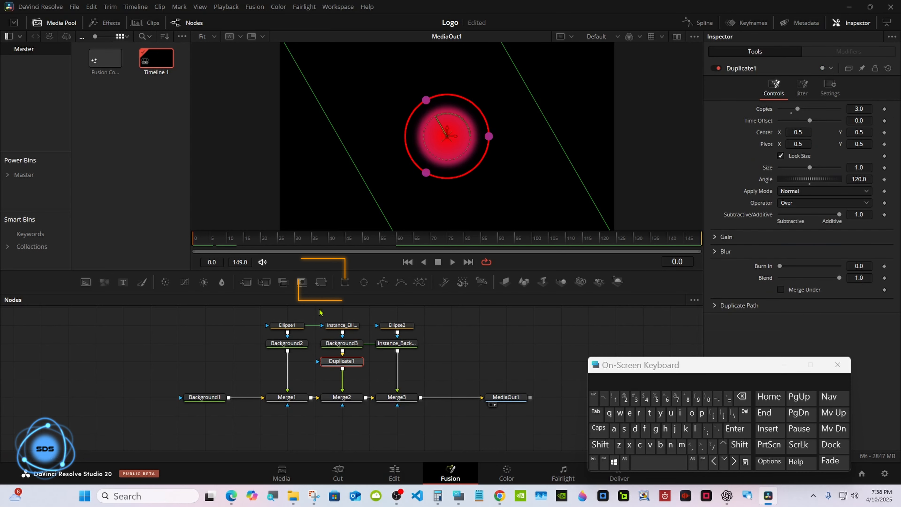
click(320, 284)
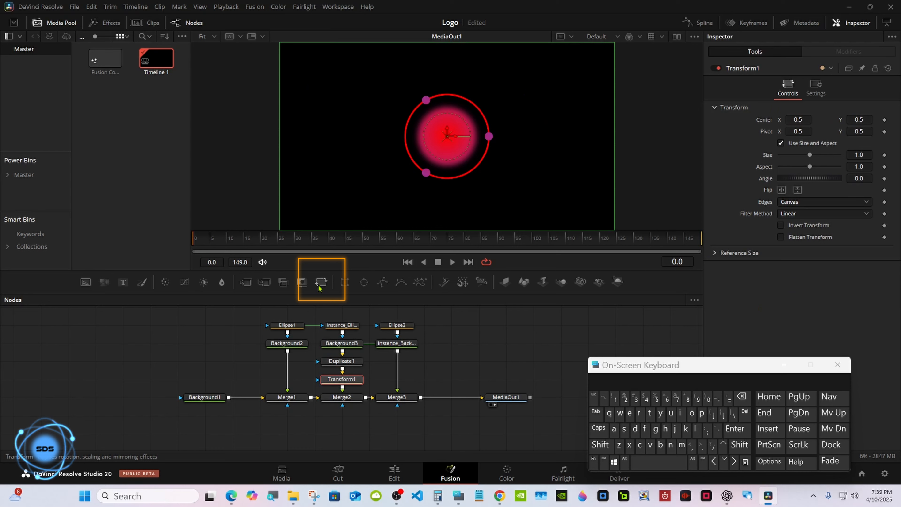
Test Transform1's rotation, reset its angle to 0.0, and set a keyframe on the angle at frame 0
drag(650, 368, 533, 382)
drag(807, 178, 800, 192)
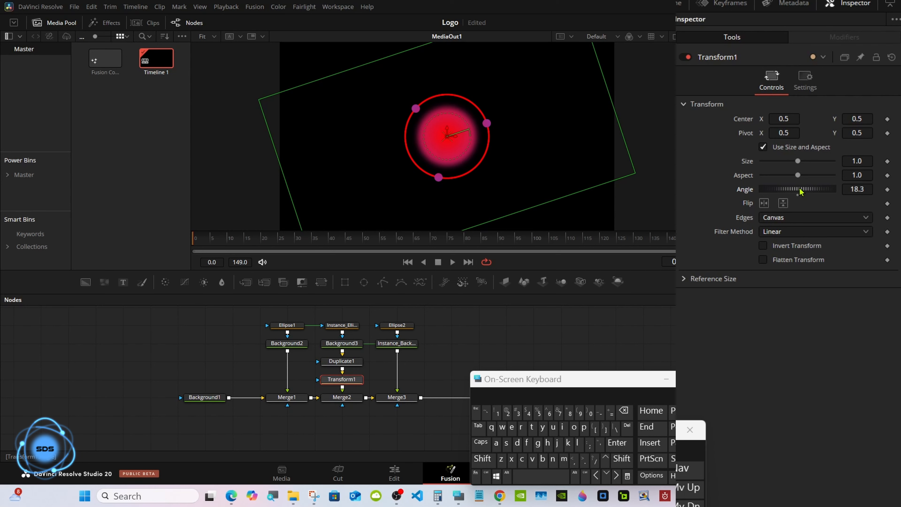
double_click(798, 193)
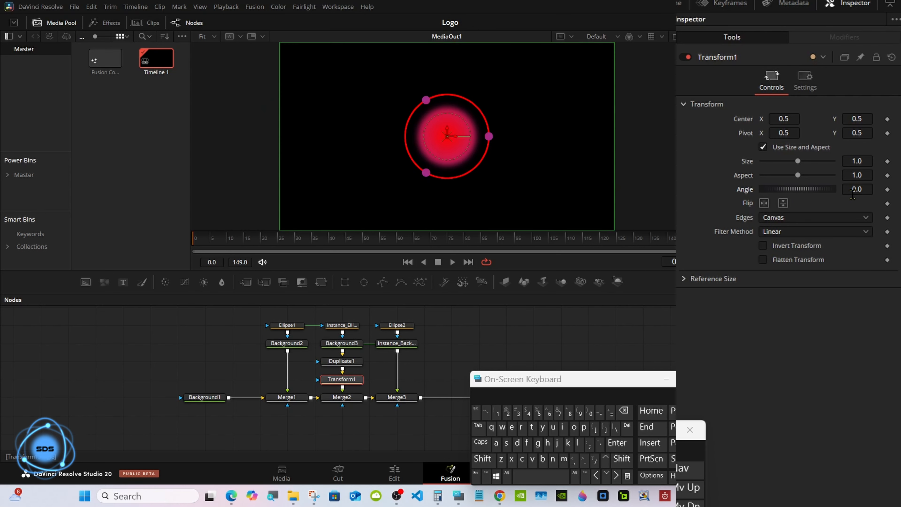
click(887, 190)
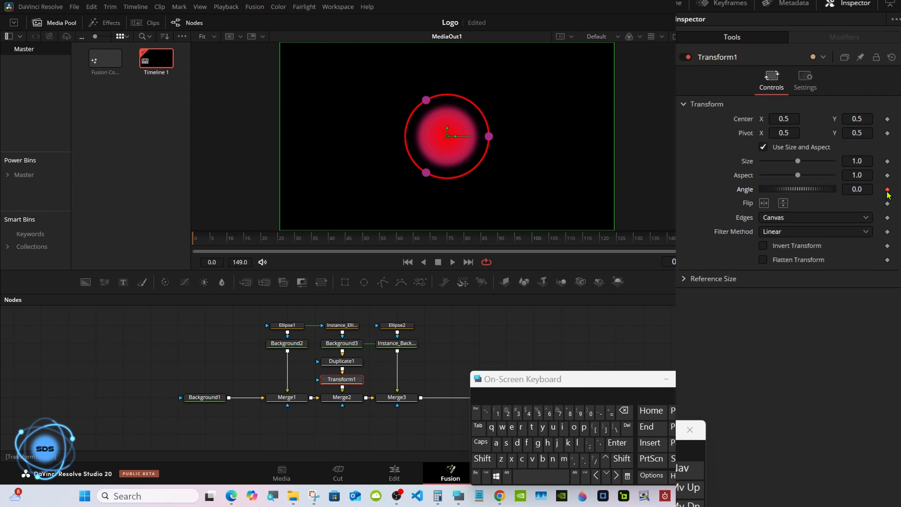